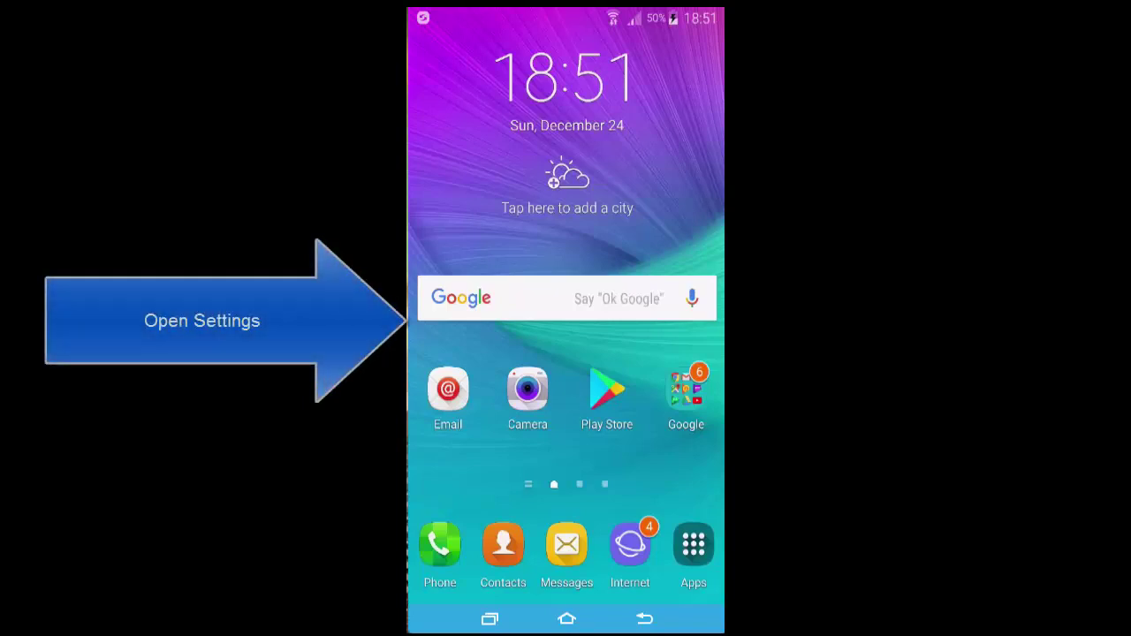
Launch Settings from the app drawer and go to Applications > Application manager.
left_click(688, 555)
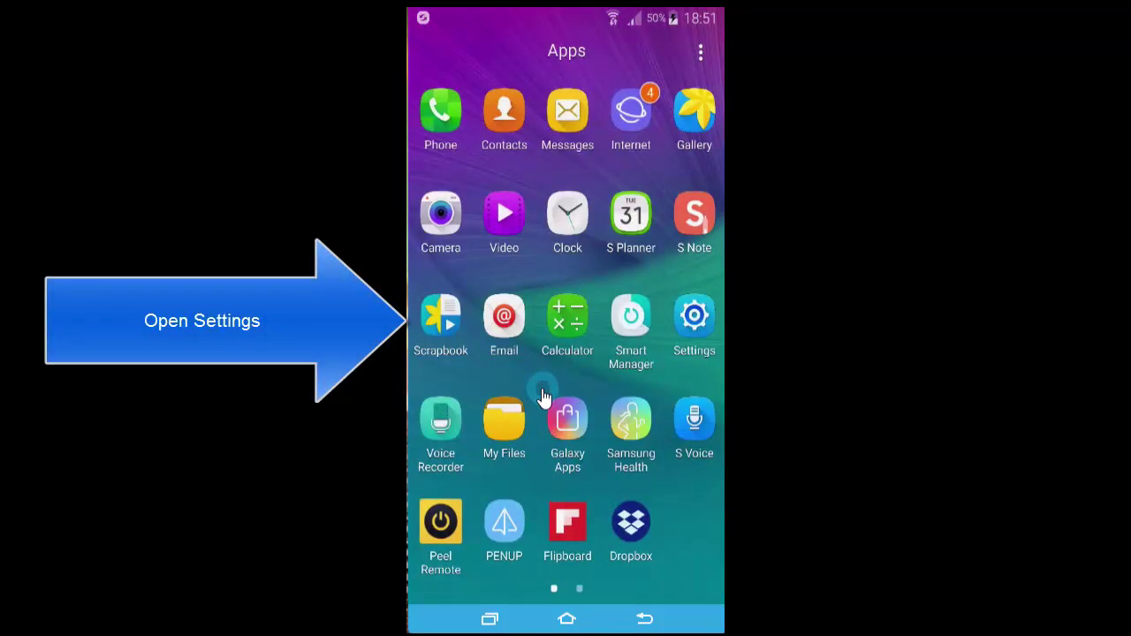
left_click(701, 329)
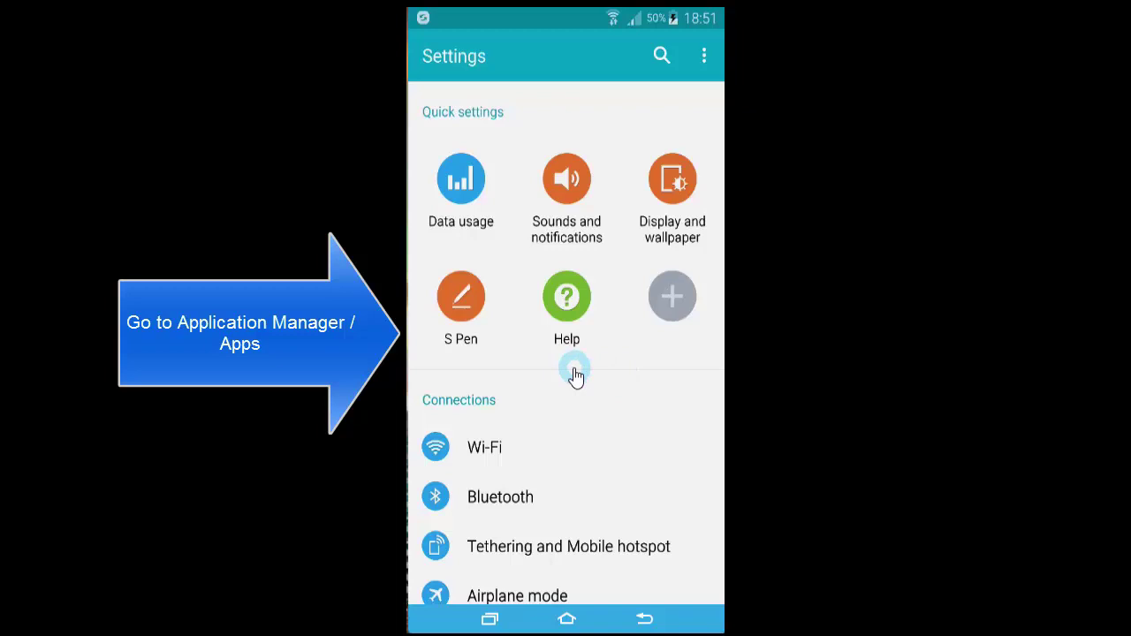
scroll(574, 376, "down", 6)
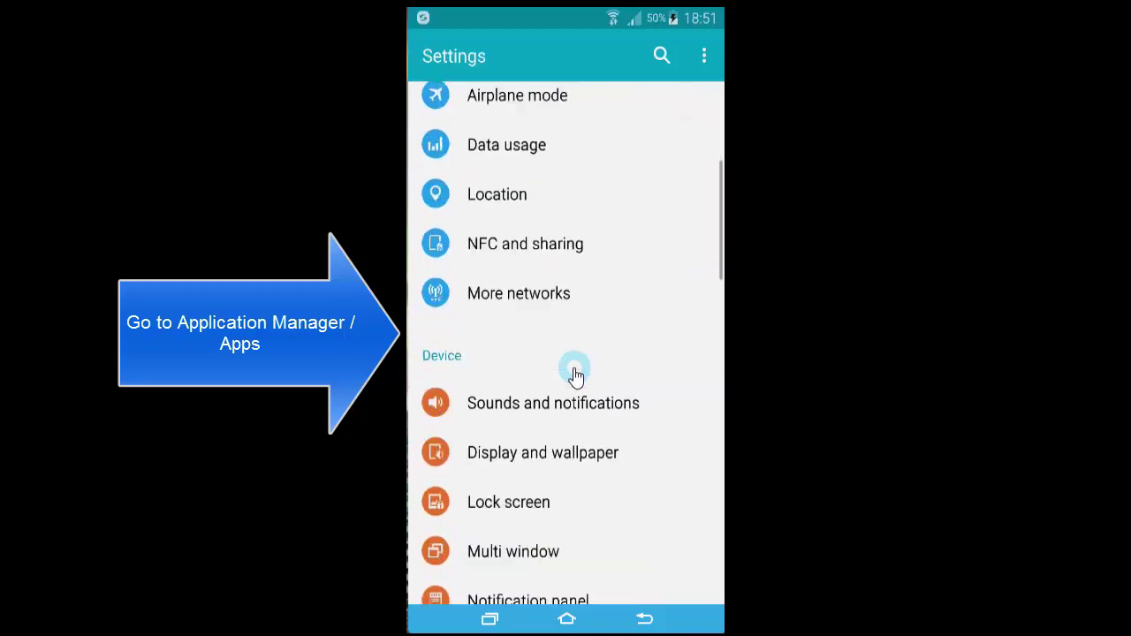
scroll(574, 375, "down", 5)
scroll(575, 376, "down", 4)
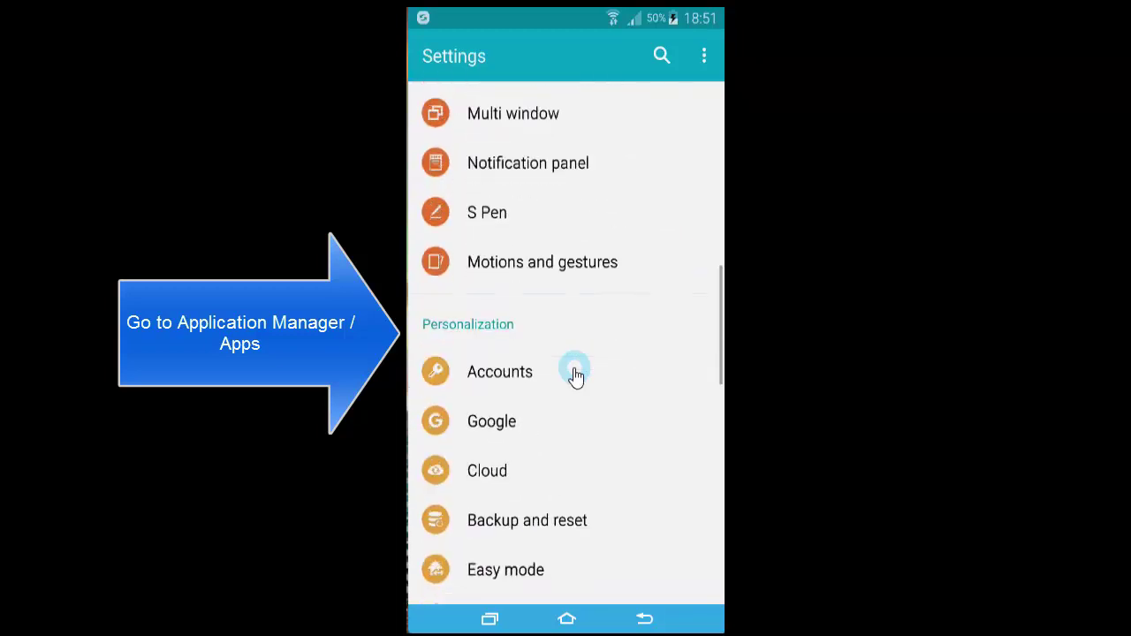
scroll(574, 376, "down", 5)
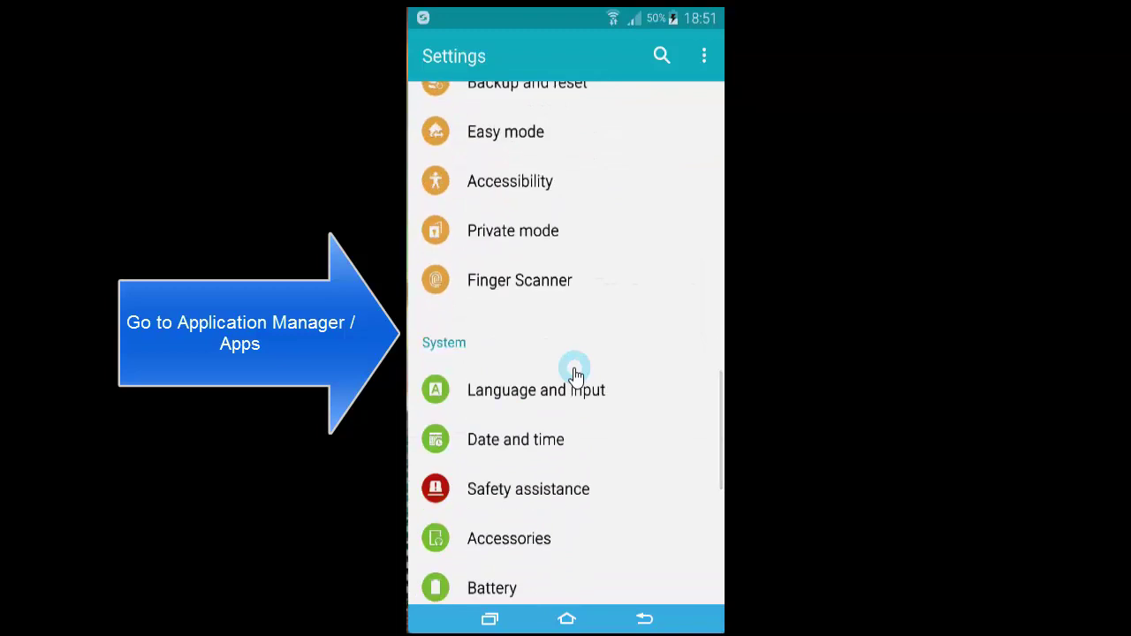
scroll(574, 376, "down", 5)
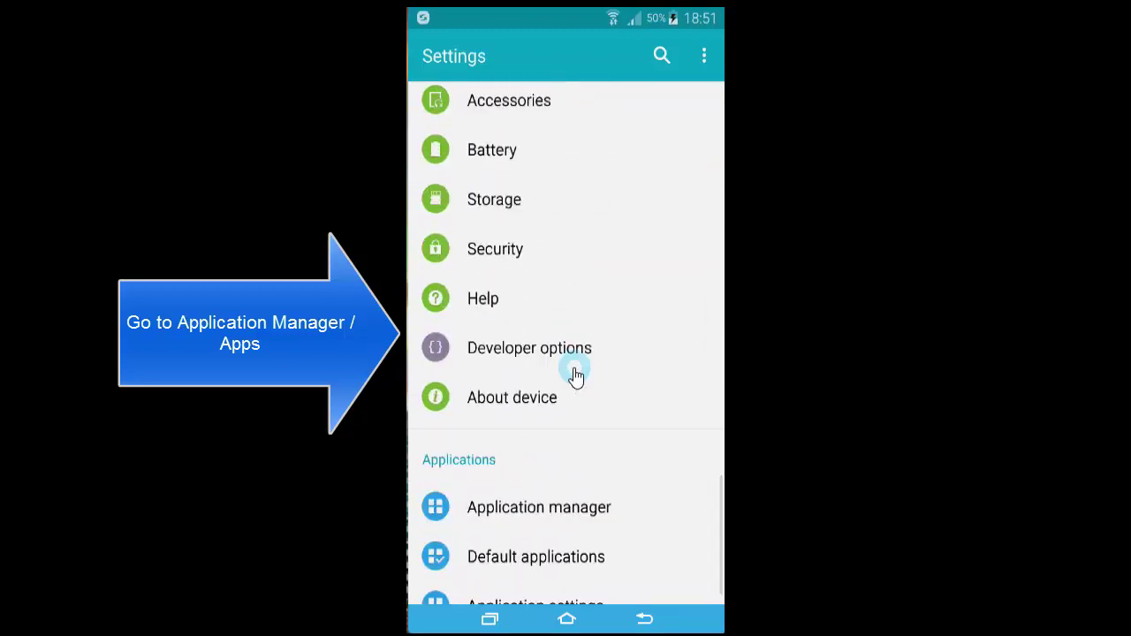
scroll(574, 376, "down", 1)
left_click(574, 488)
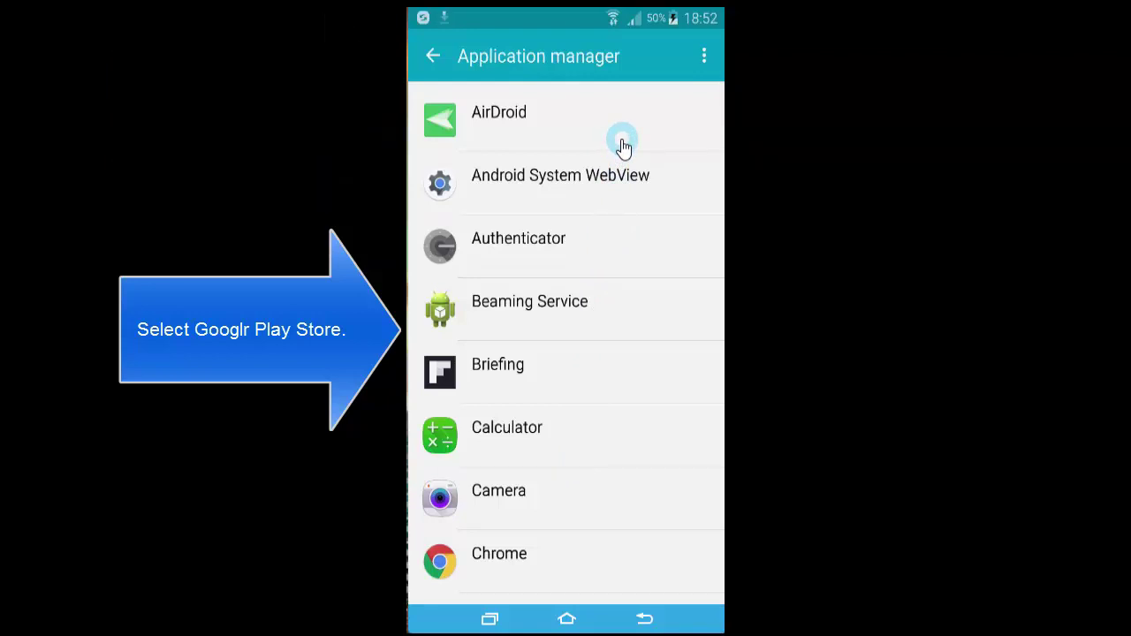
Find Google Play Store in the app list and open its App info page.
scroll(623, 150, "down", 8)
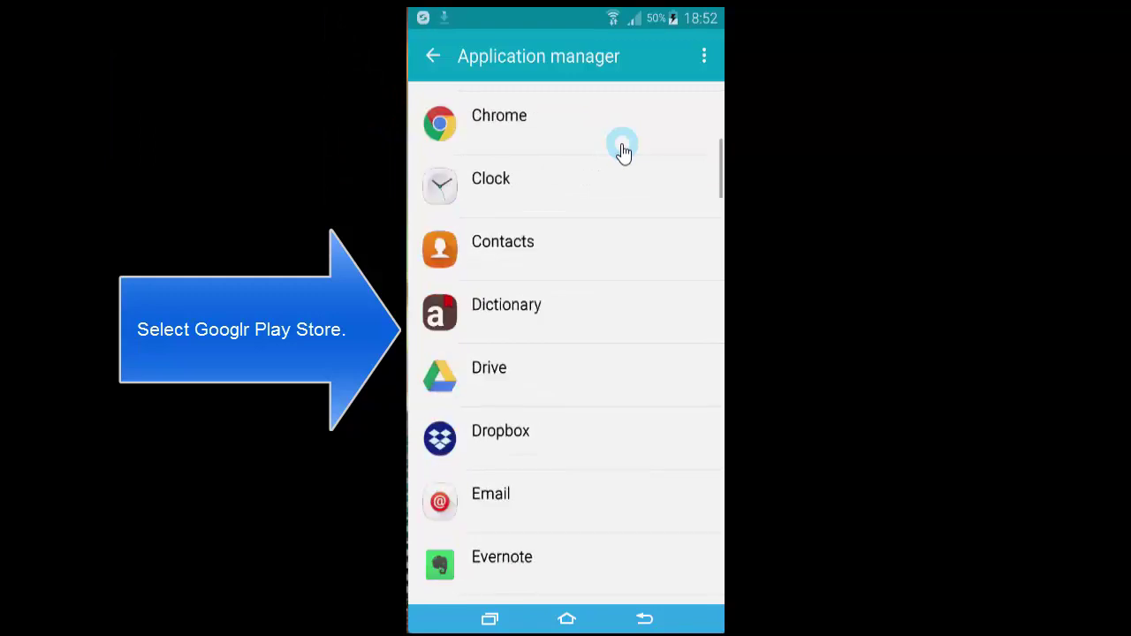
scroll(623, 150, "down", 10)
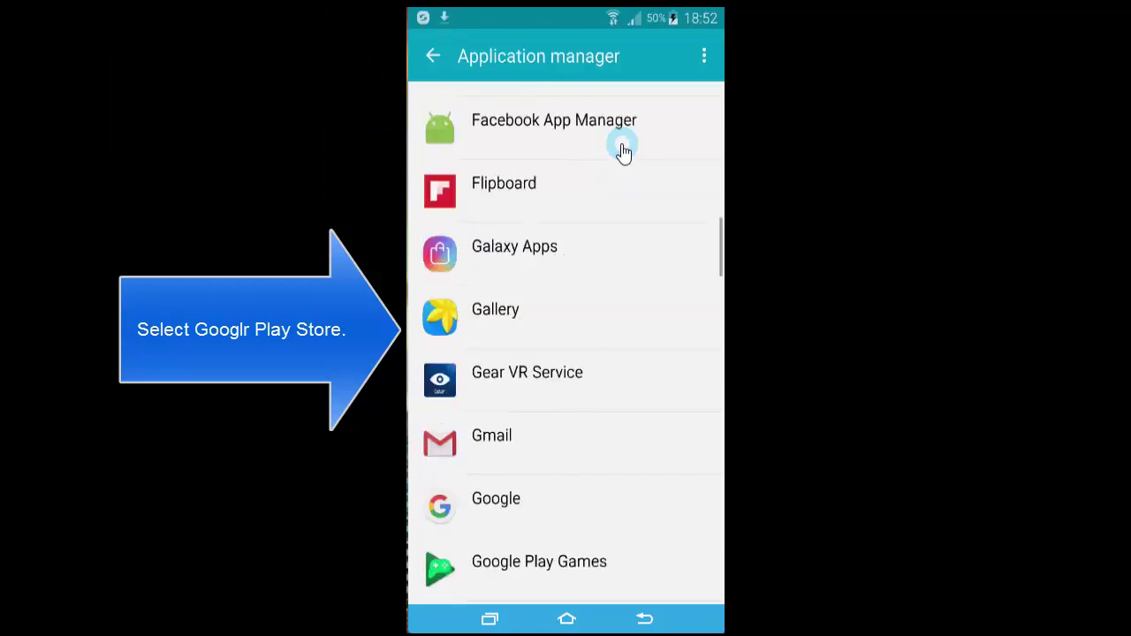
scroll(623, 150, "down", 3)
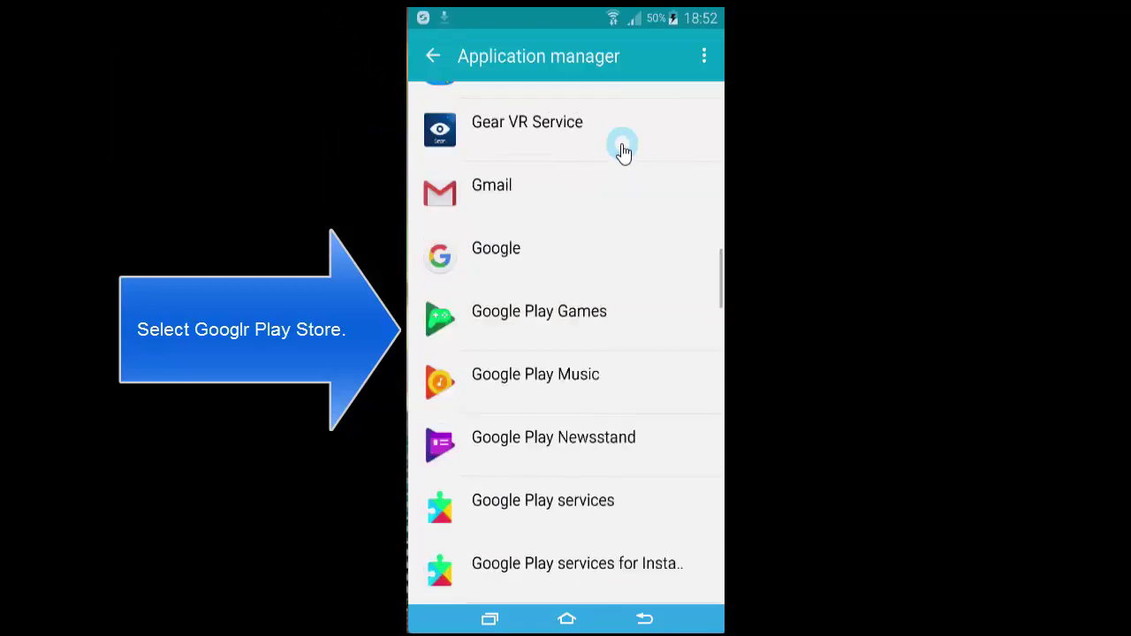
scroll(581, 420, "down", 2)
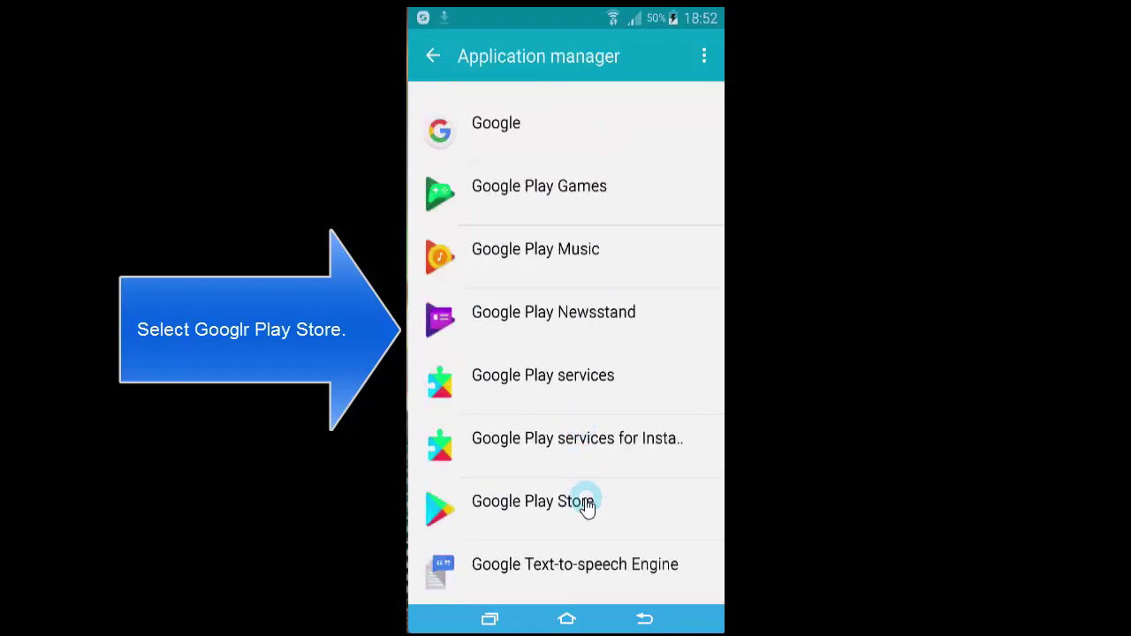
left_click(588, 505)
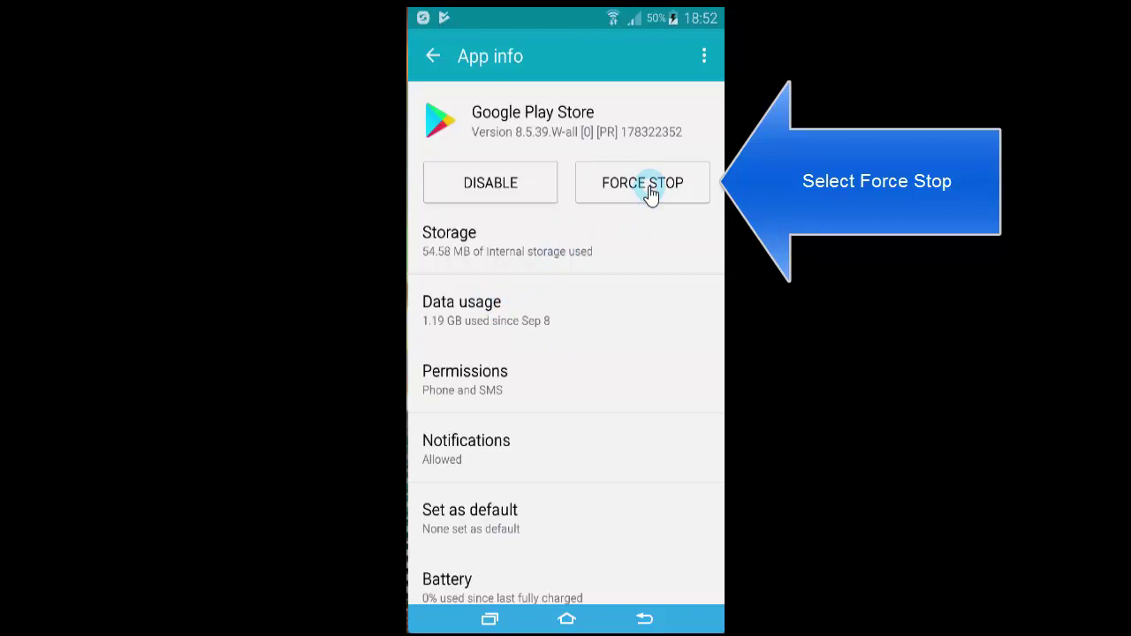
Force stop Google Play Store and confirm the FORCE STOP warning.
left_click(650, 190)
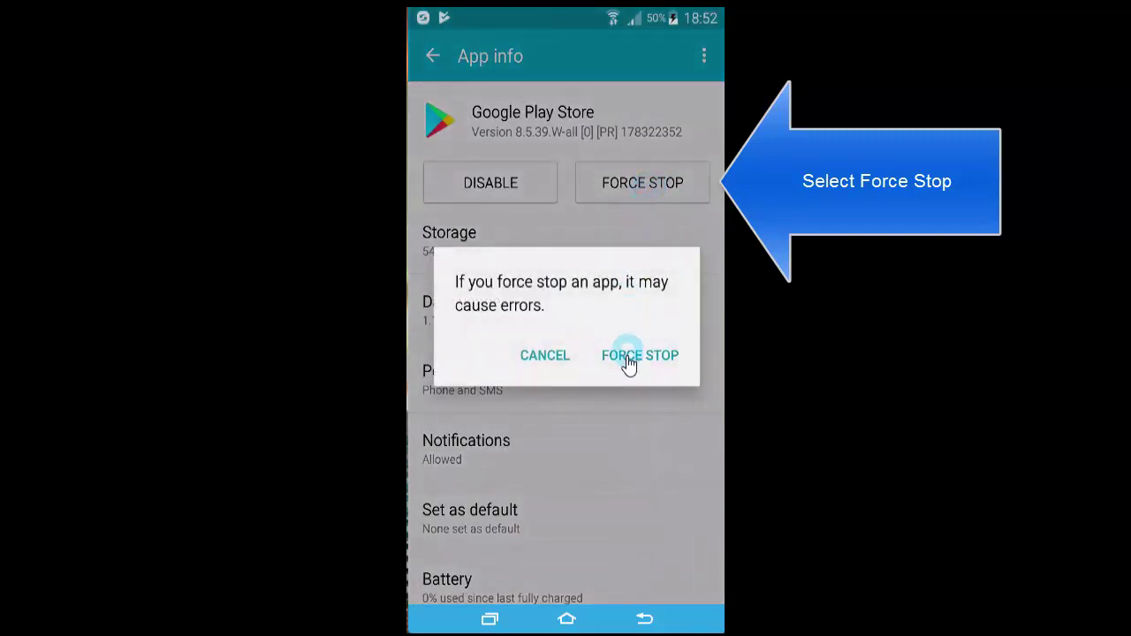
left_click(629, 362)
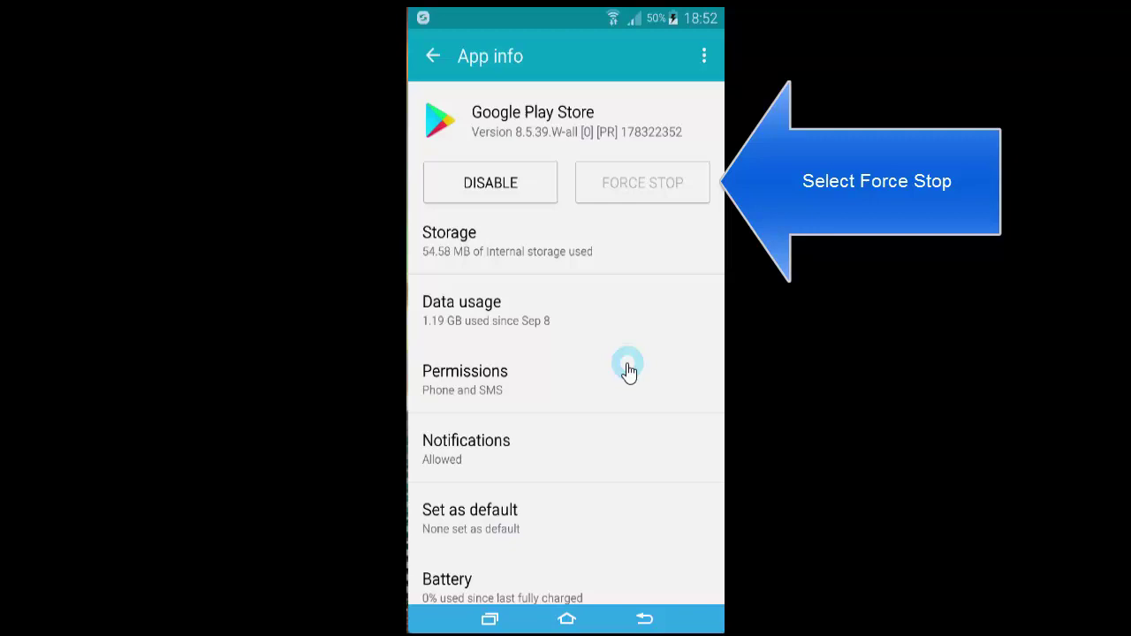
scroll(629, 369, "down", 2)
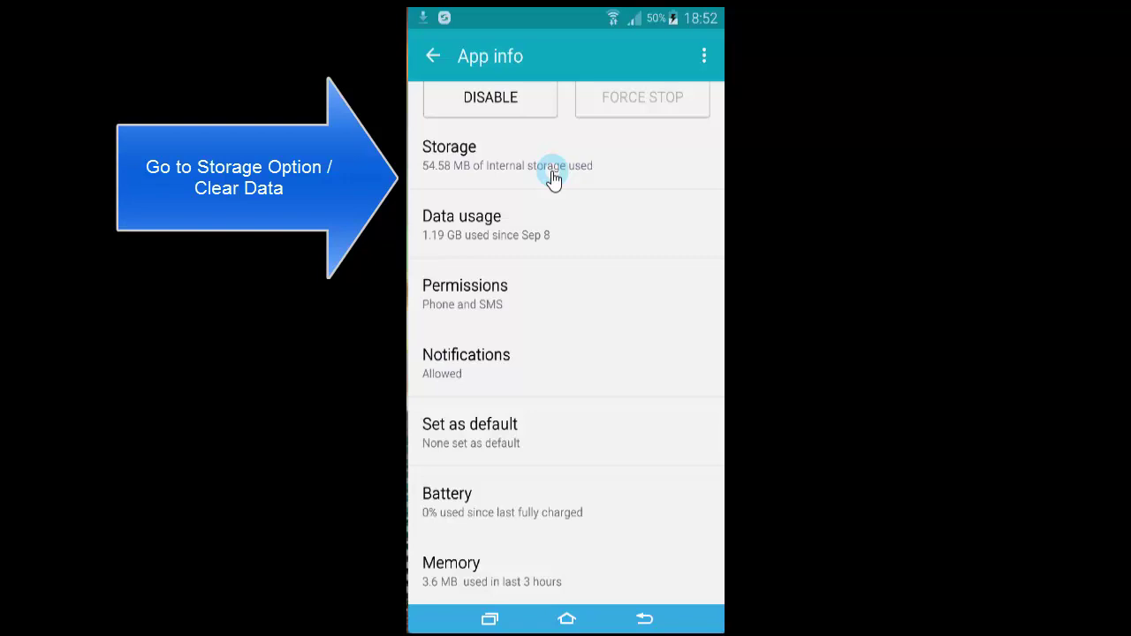
Clear Google Play Store's data from its Storage page, confirming DELETE.
left_click(553, 179)
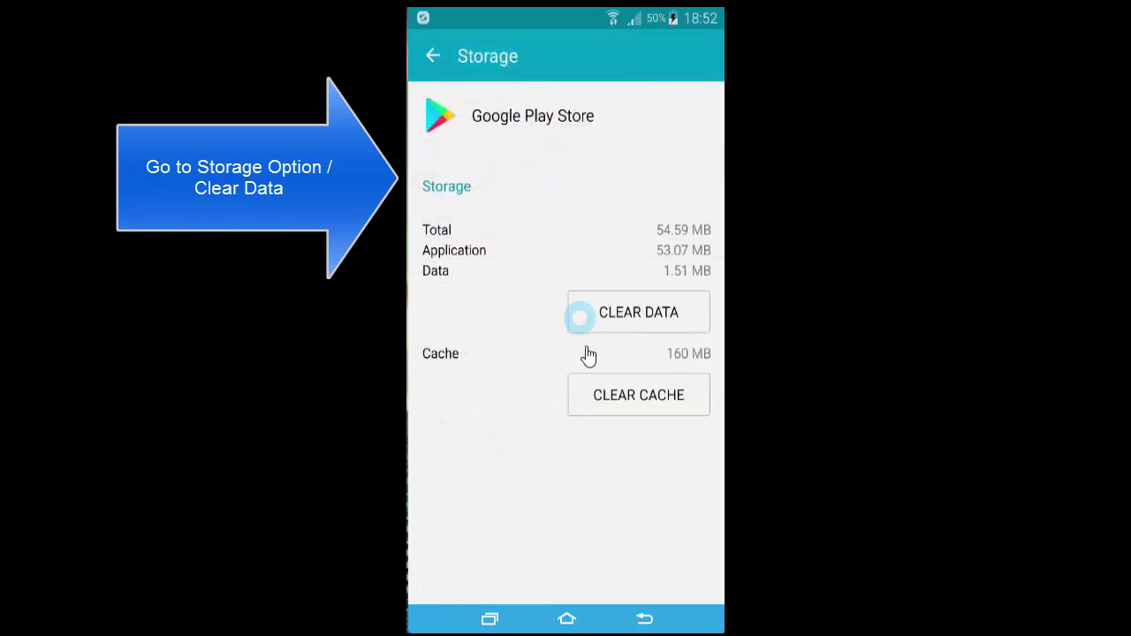
left_click(638, 318)
left_click(652, 379)
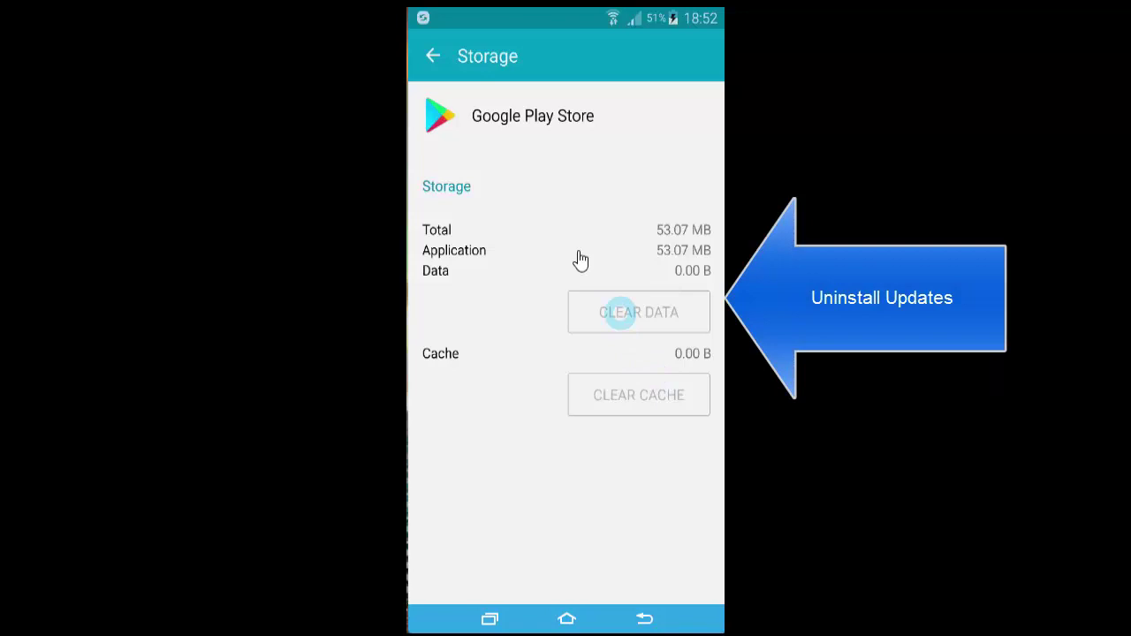
left_click(433, 78)
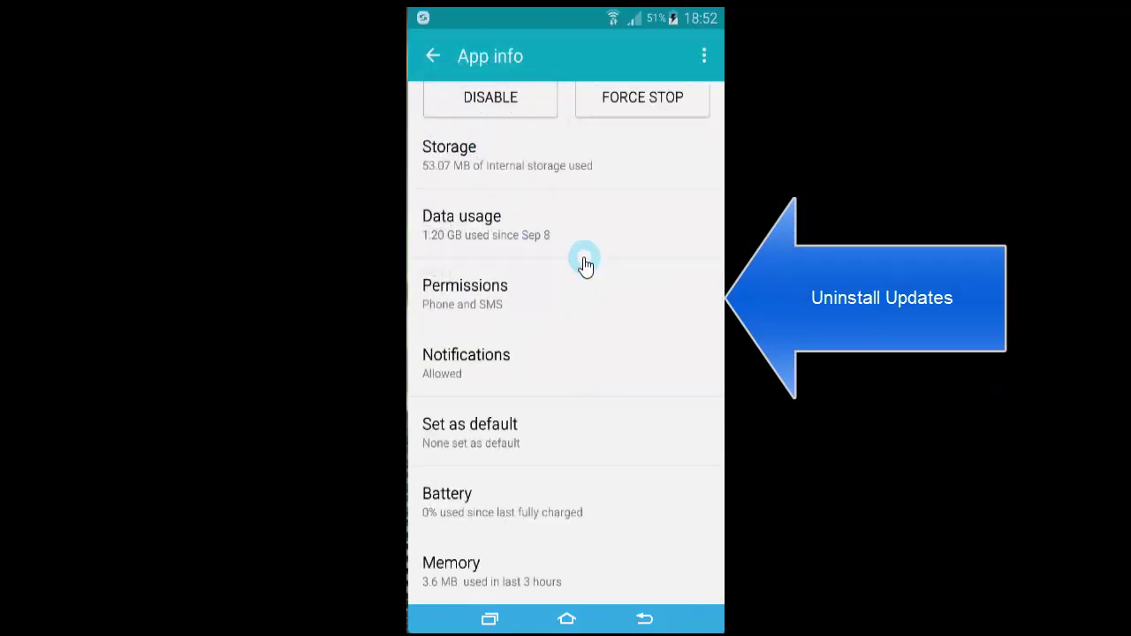
Check that Google Play Store's data usage and storage now read 0.00 B.
scroll(585, 266, "up", 2)
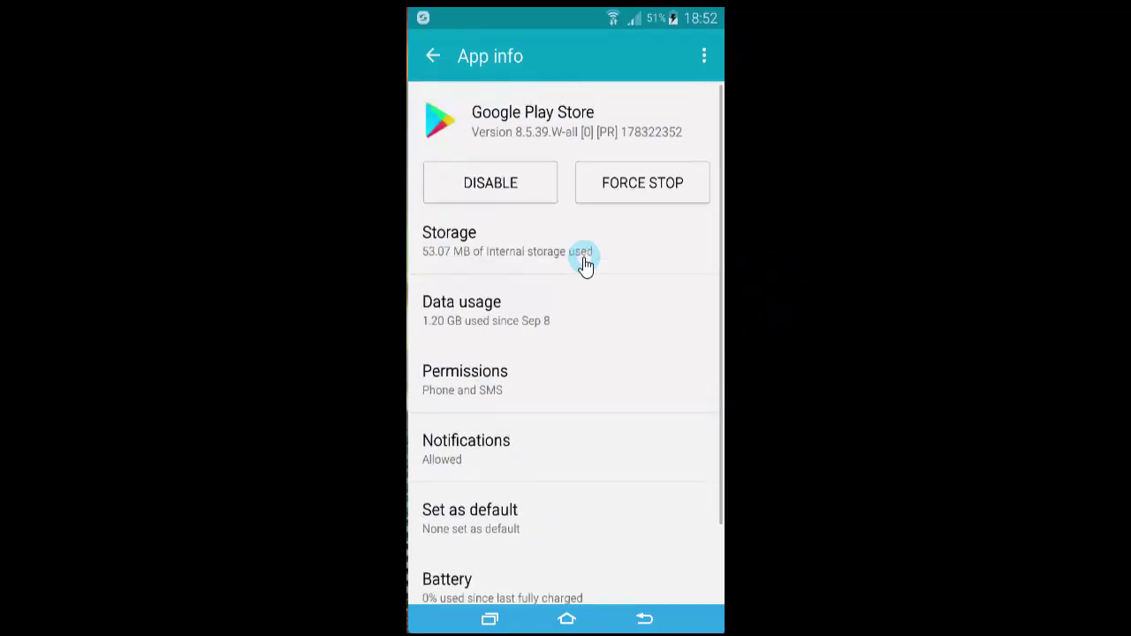
left_click(579, 311)
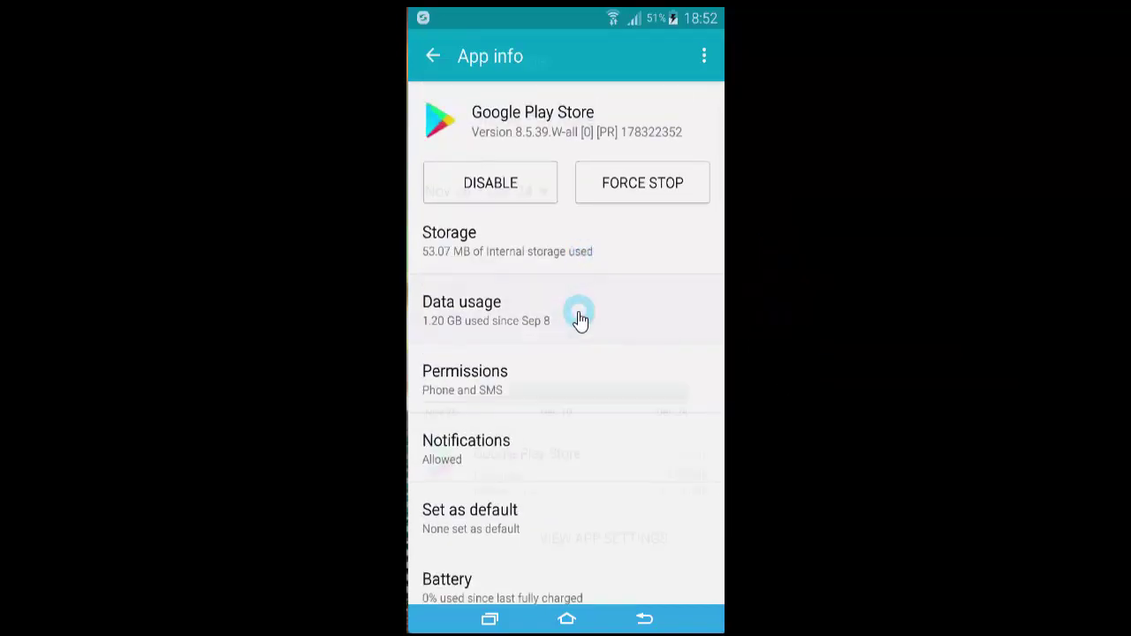
left_click(432, 57)
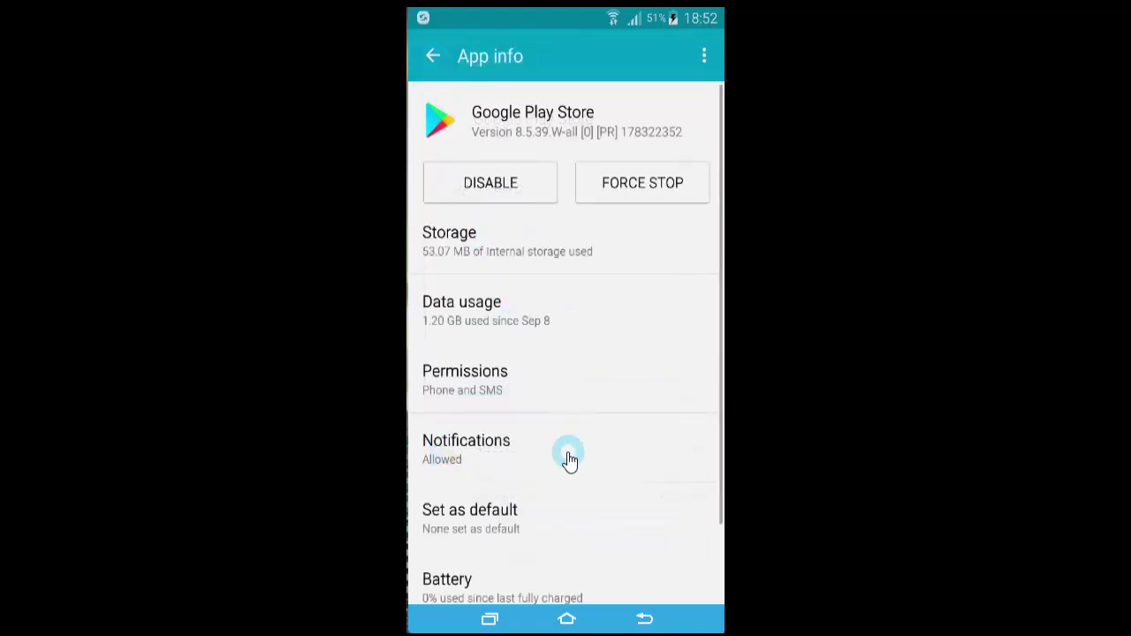
scroll(568, 459, "down", 2)
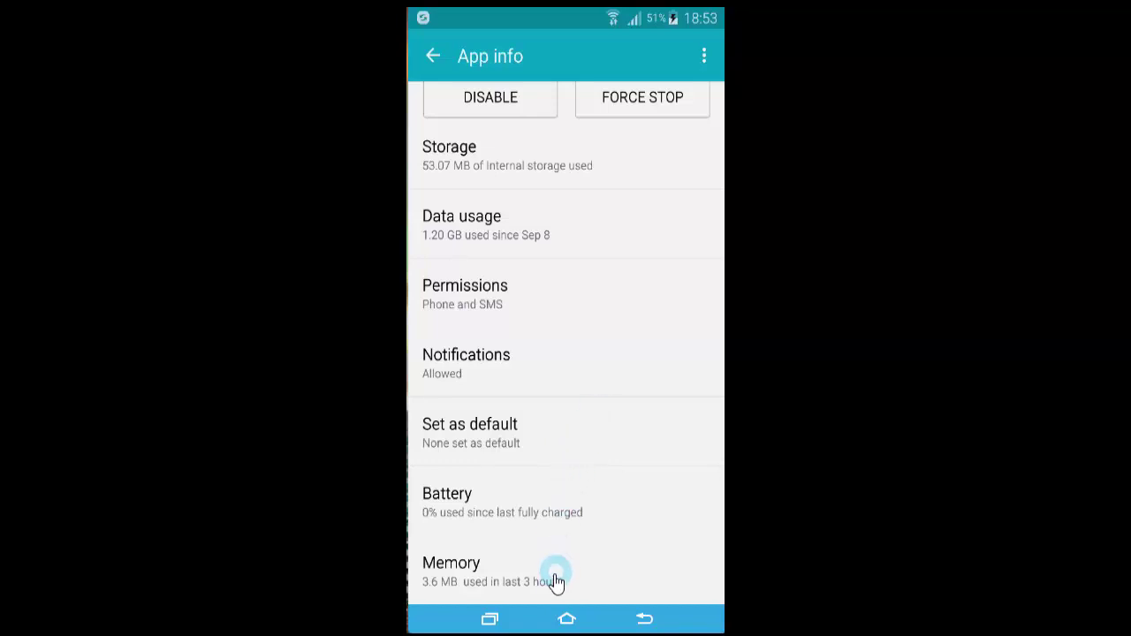
scroll(563, 428, "up", 2)
left_click(551, 247)
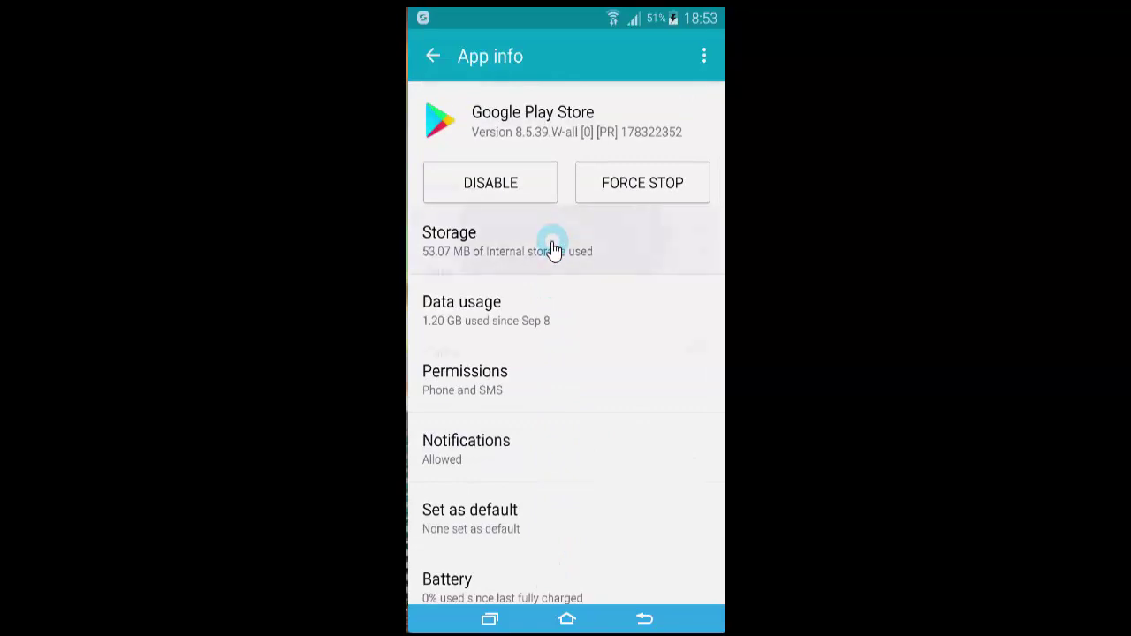
left_click(589, 201)
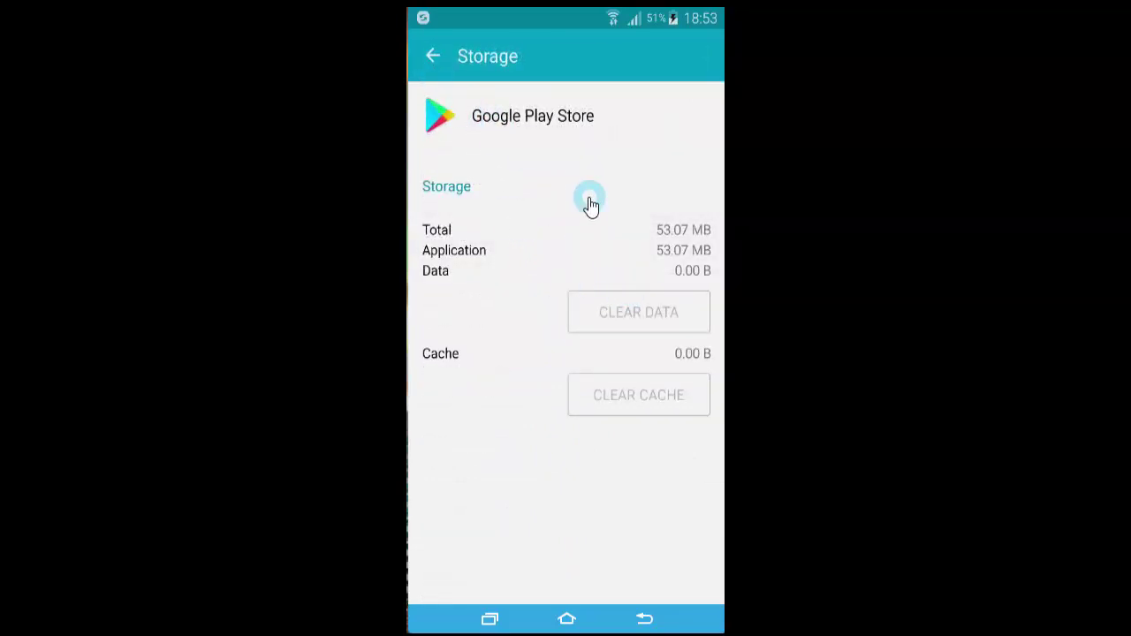
left_click(442, 58)
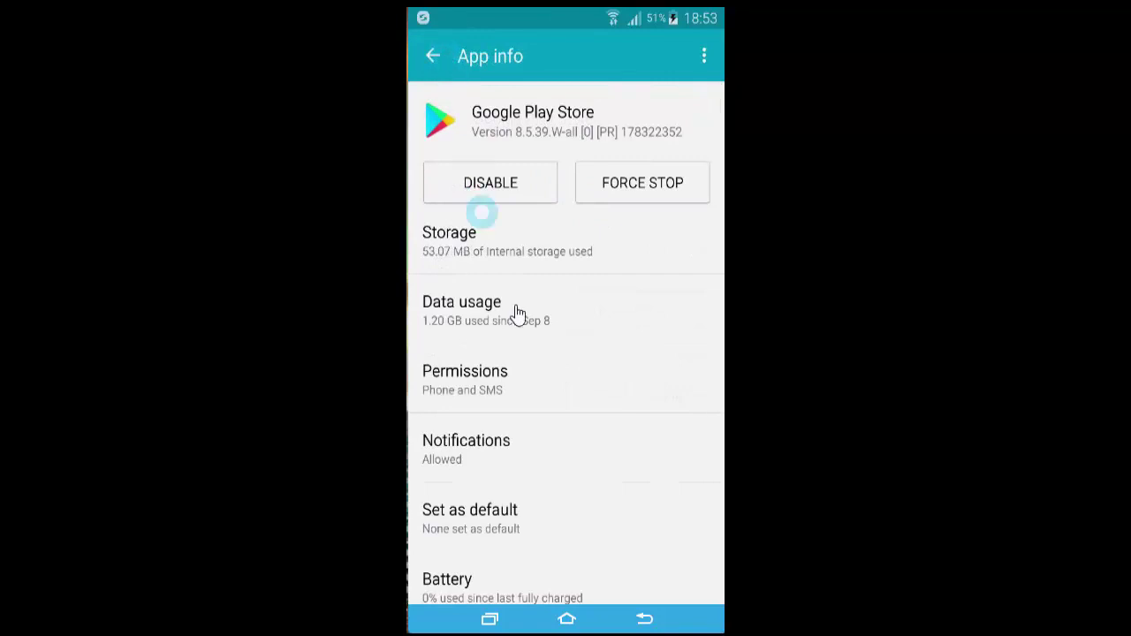
Go to the home screen and reopen Settings from the app drawer, scrolling to System entries.
left_click(566, 620)
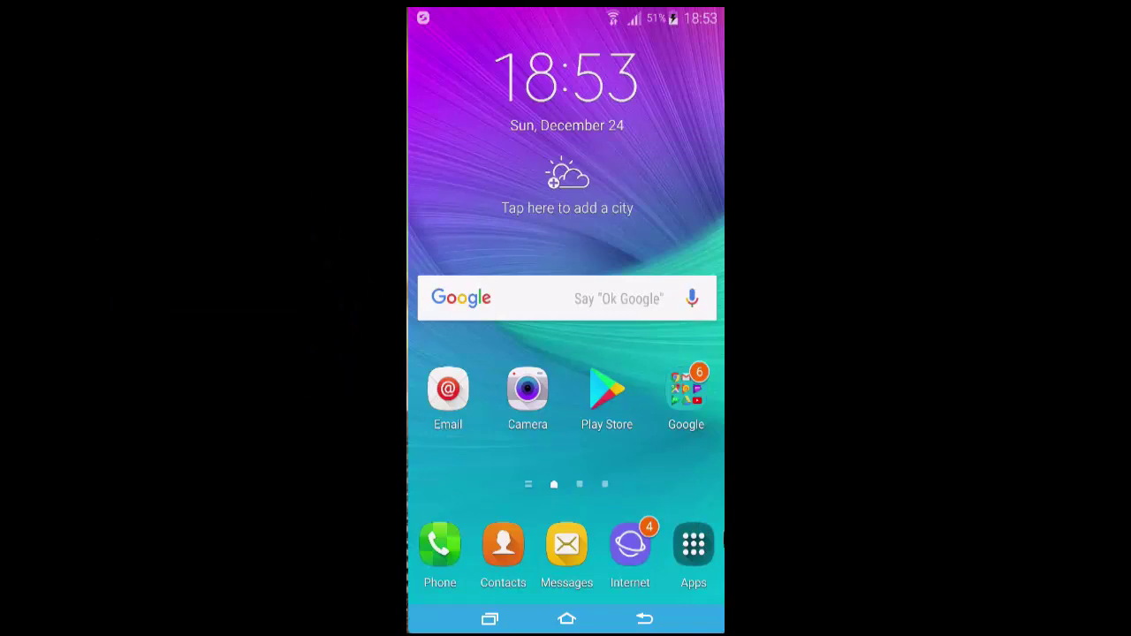
left_click(698, 548)
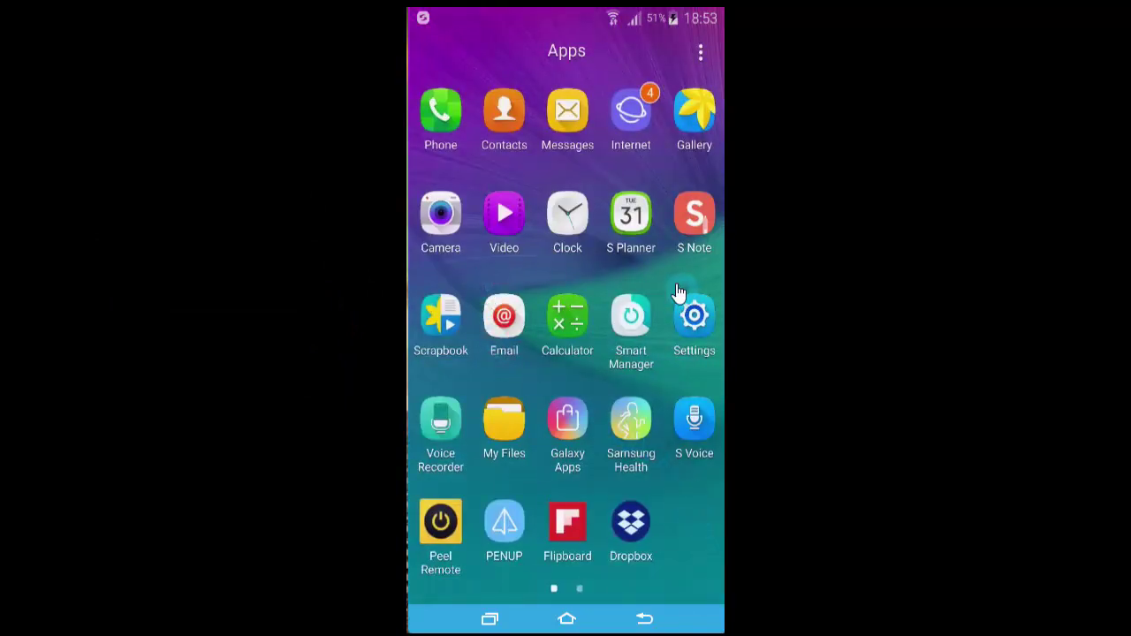
left_click(694, 322)
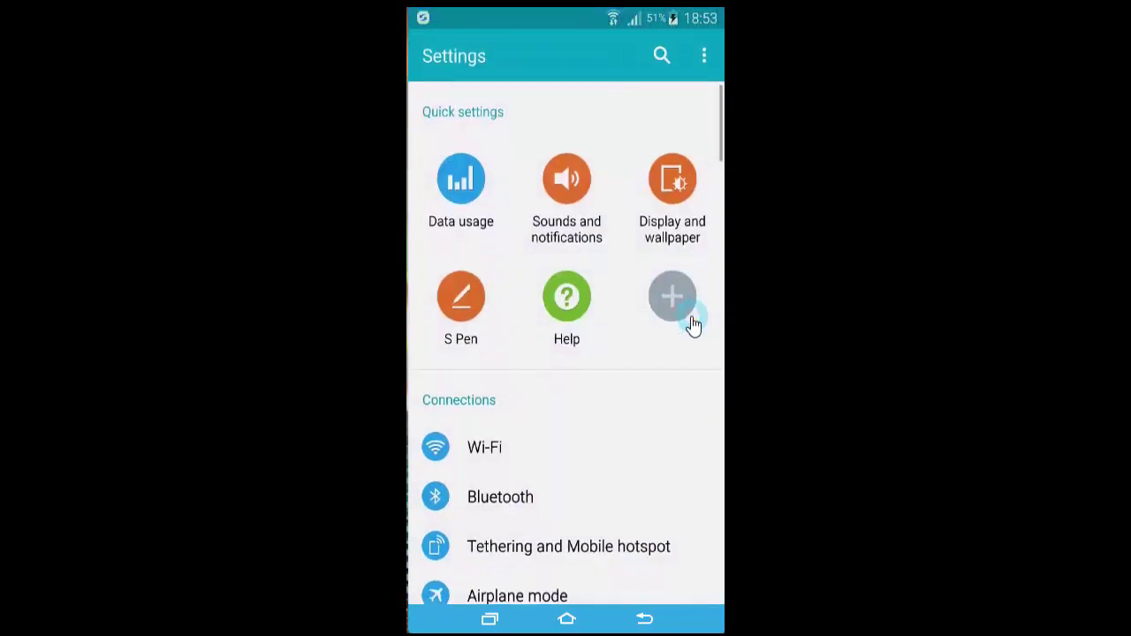
scroll(583, 465, "down", 3)
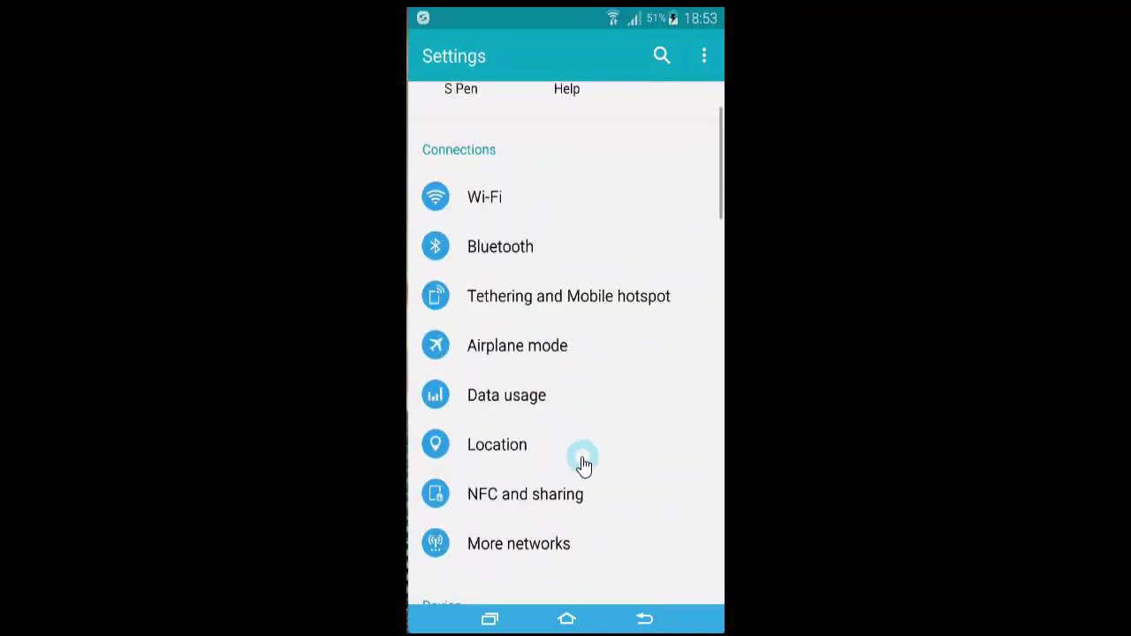
scroll(583, 464, "down", 7)
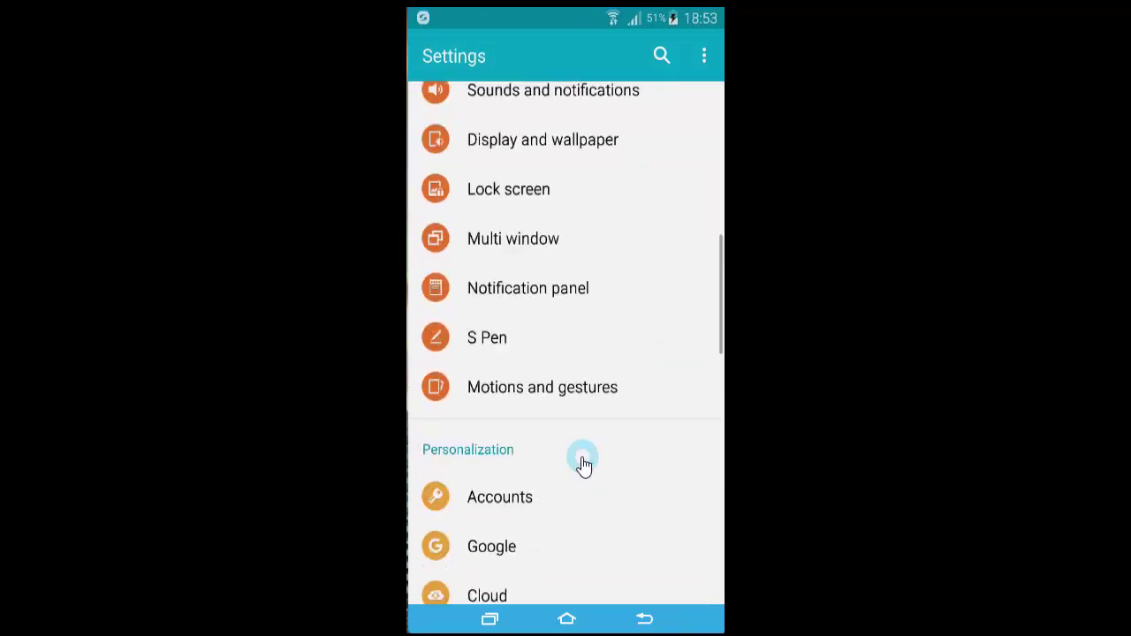
scroll(583, 464, "down", 5)
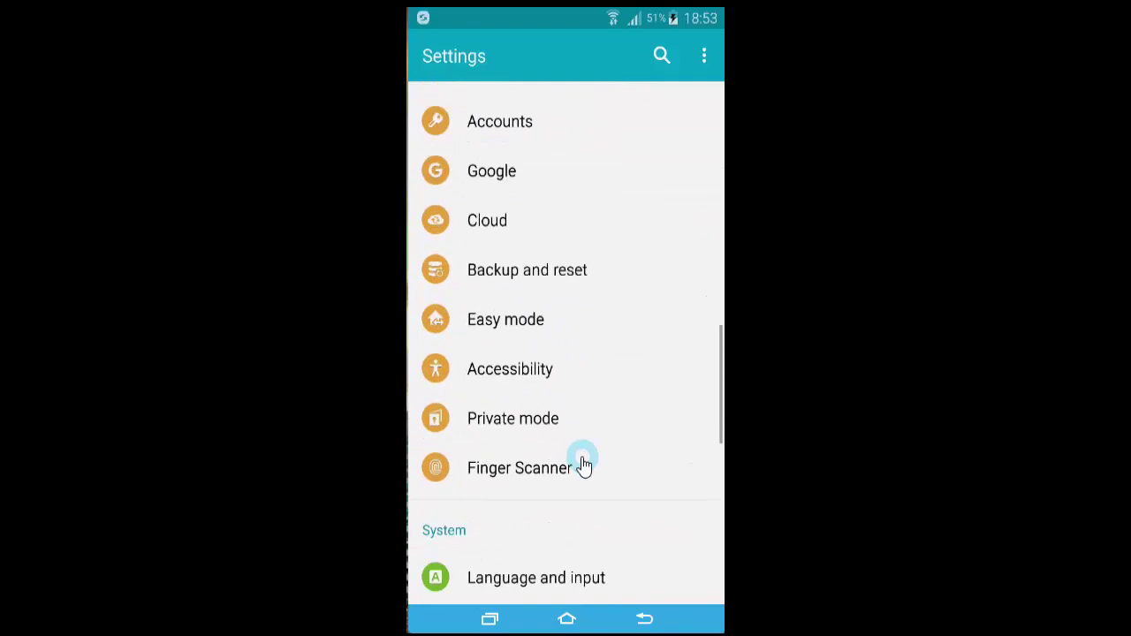
scroll(583, 465, "down", 5)
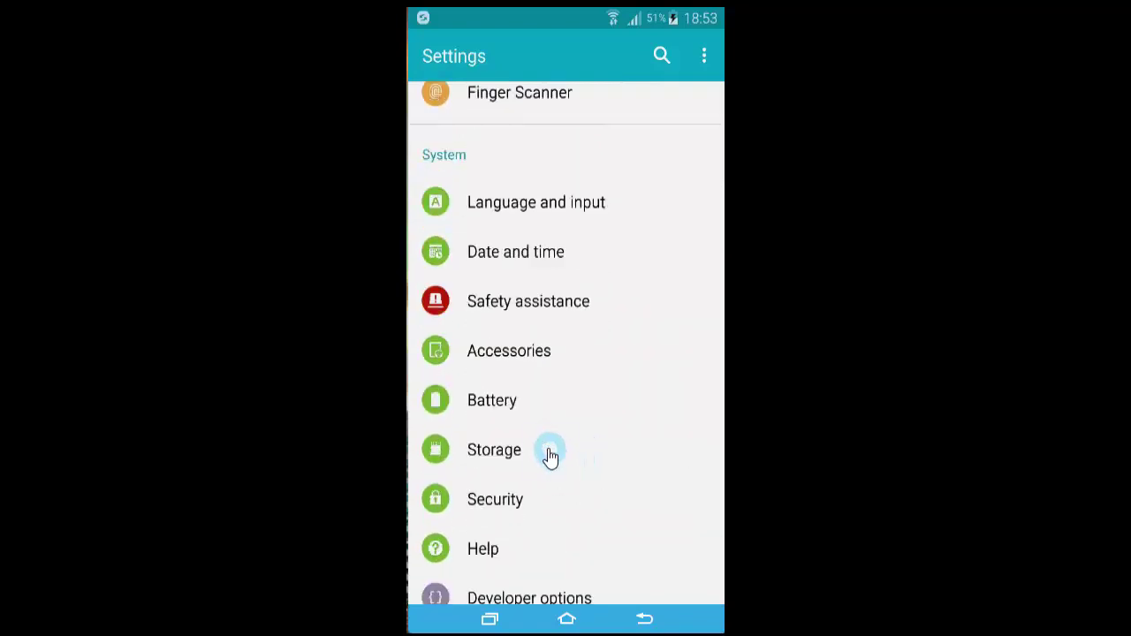
Open Storage to view internal storage: 11.75 GB used of 32.00 GB, 20.25 GB available.
left_click(550, 452)
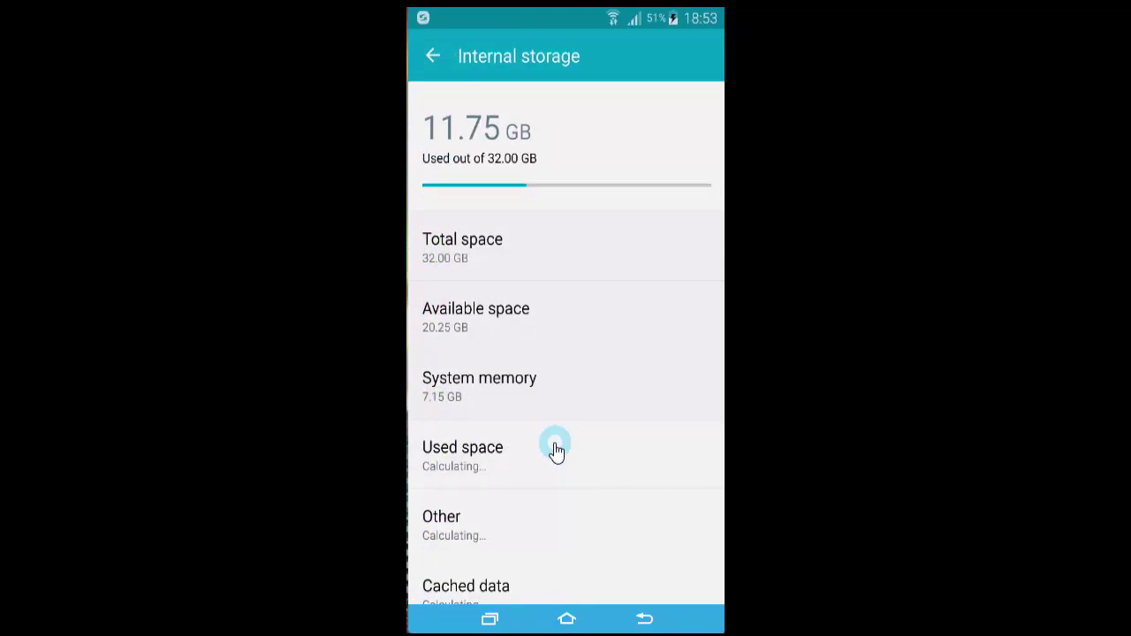
scroll(555, 450, "down", 1)
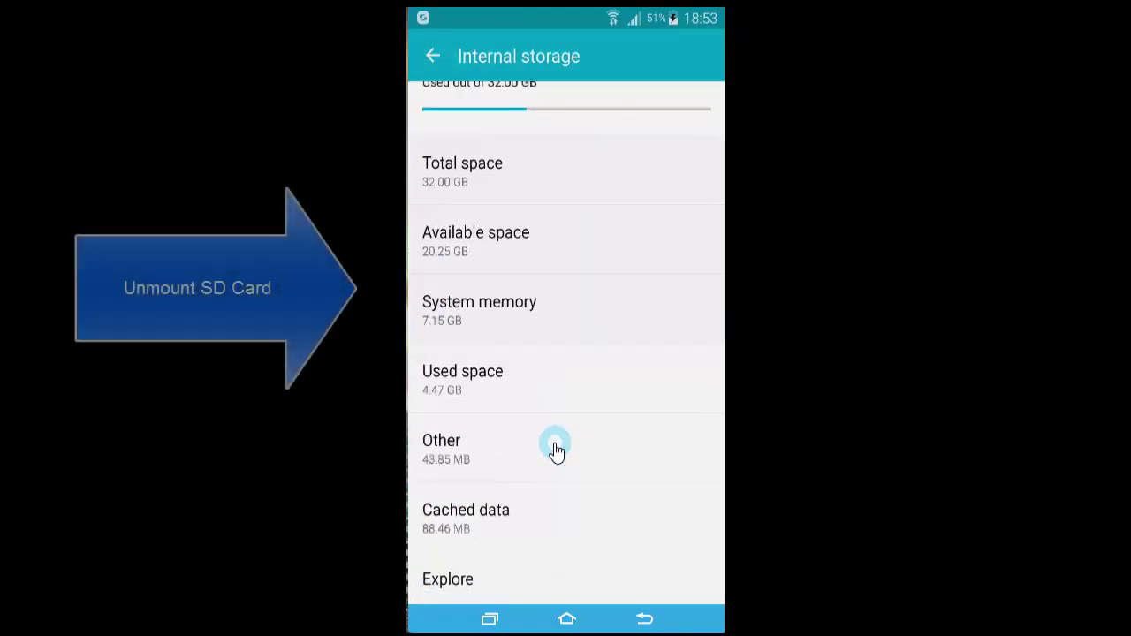
scroll(554, 450, "up", 1)
scroll(554, 450, "down", 1)
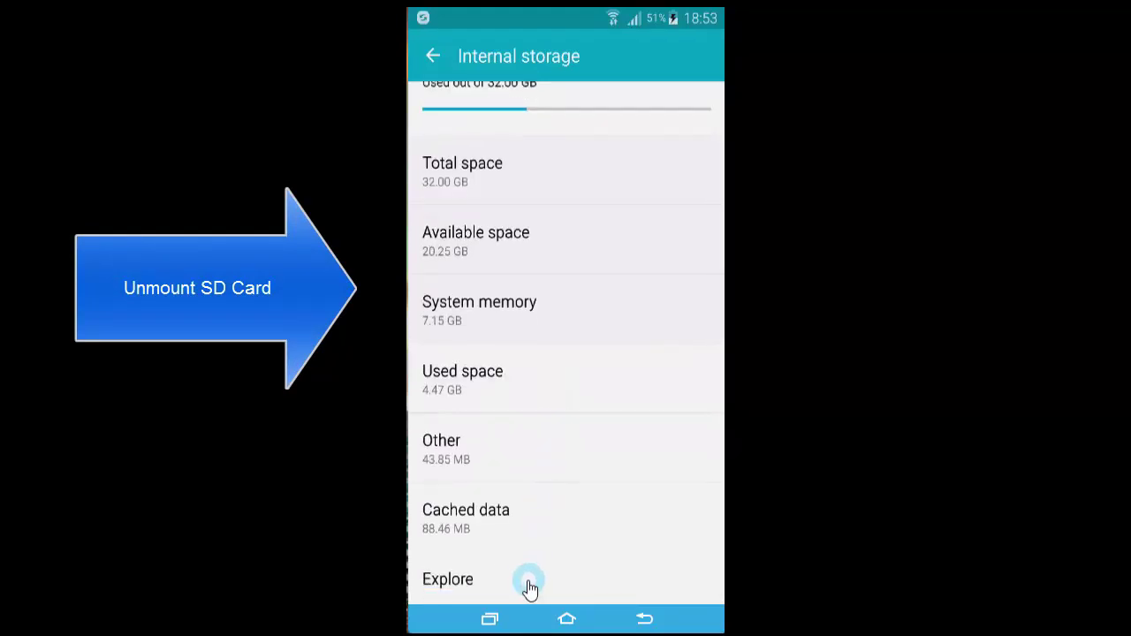
scroll(542, 469, "up", 1)
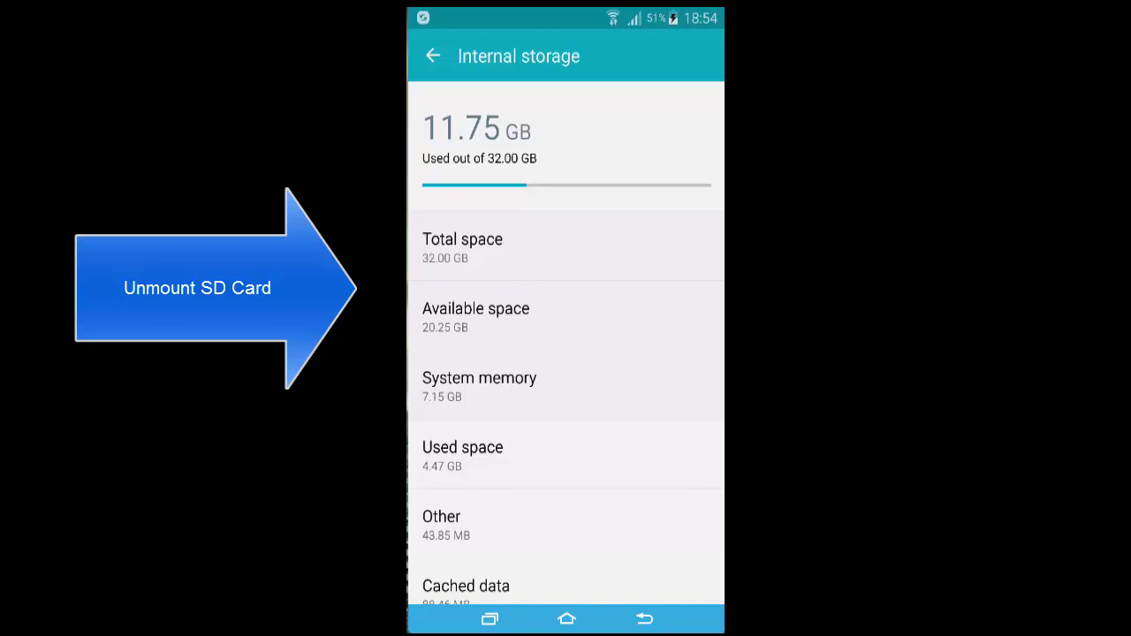
left_click(434, 58)
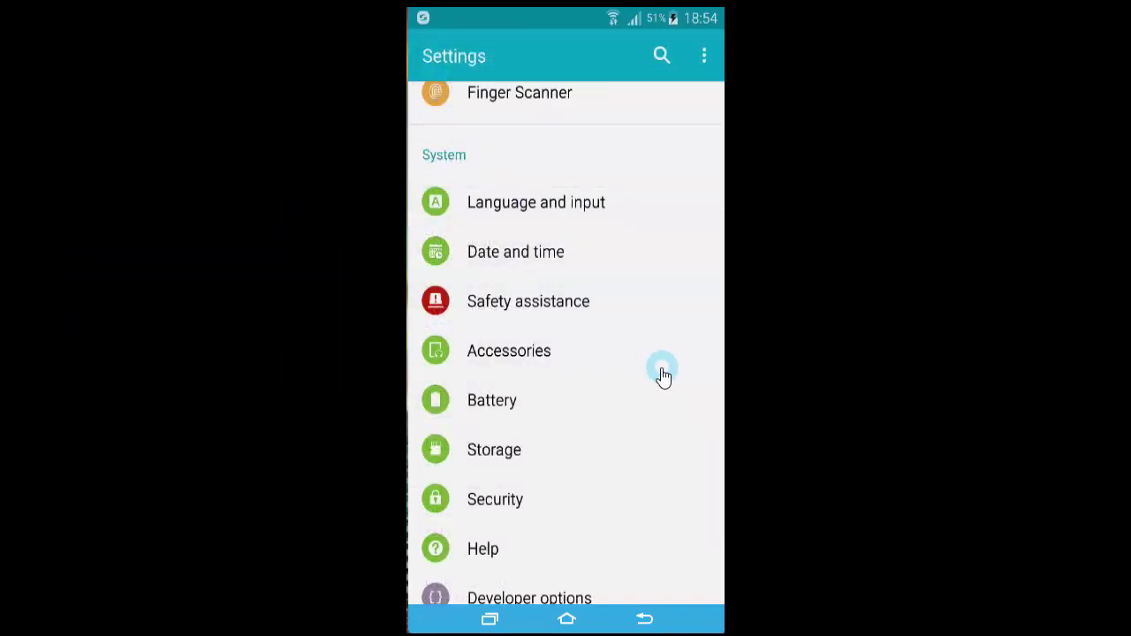
scroll(662, 376, "down", 5)
scroll(662, 375, "down", 1)
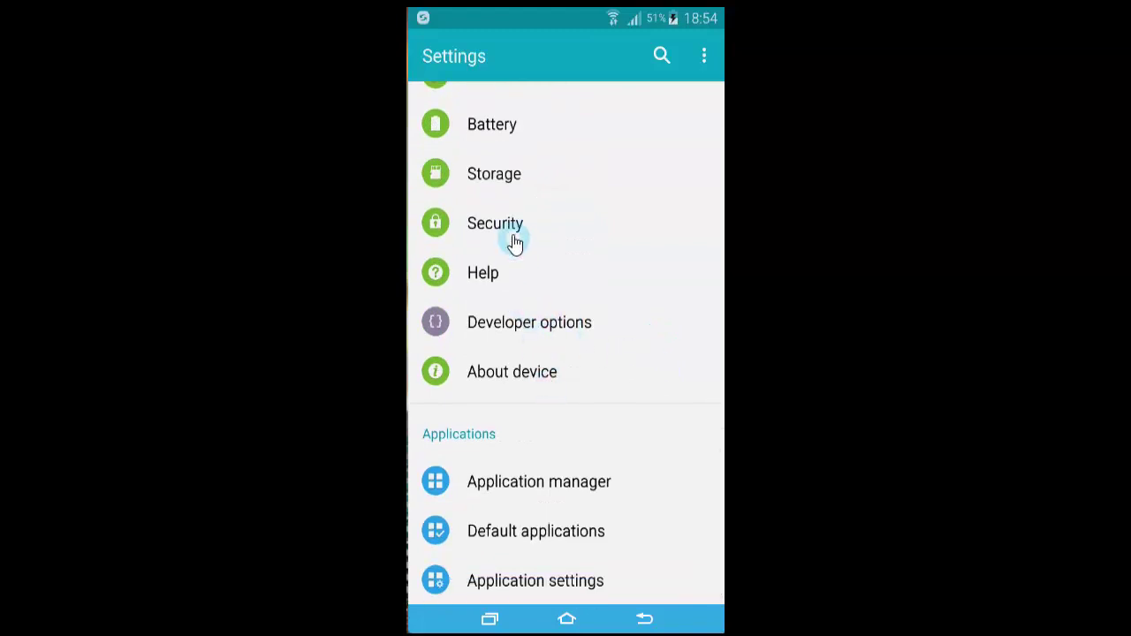
left_click(512, 181)
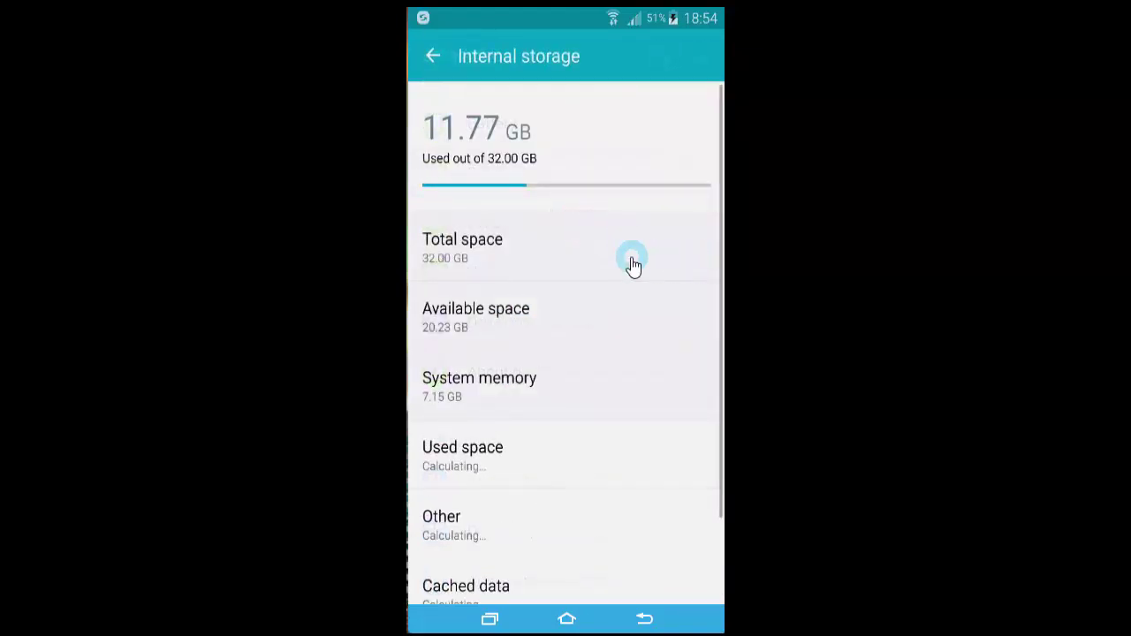
scroll(633, 265, "down", 1)
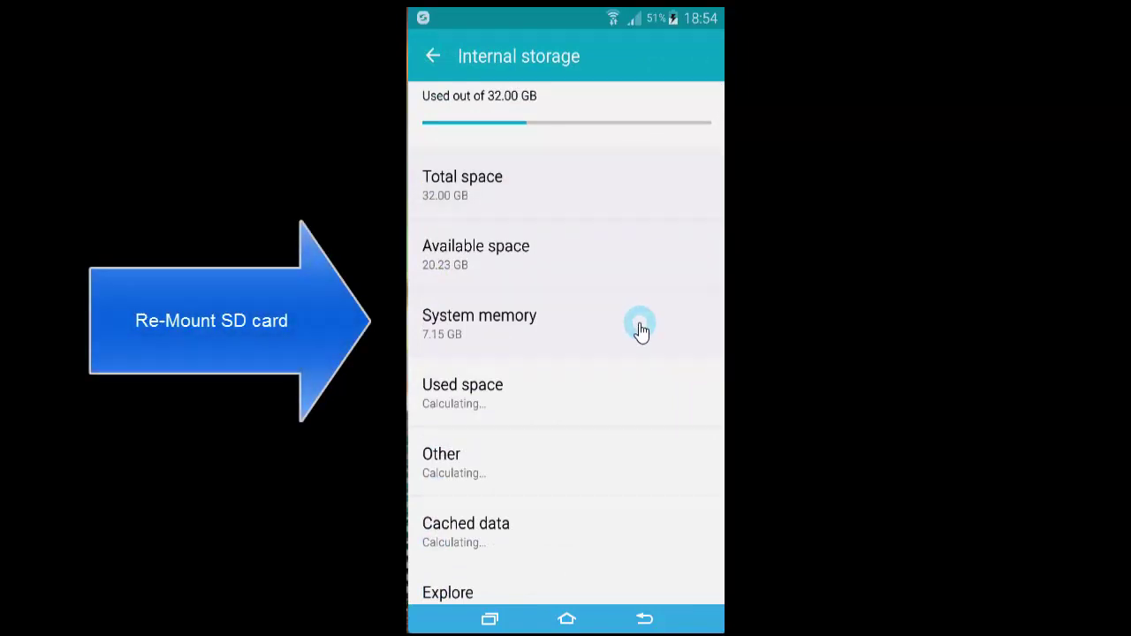
scroll(641, 330, "down", 1)
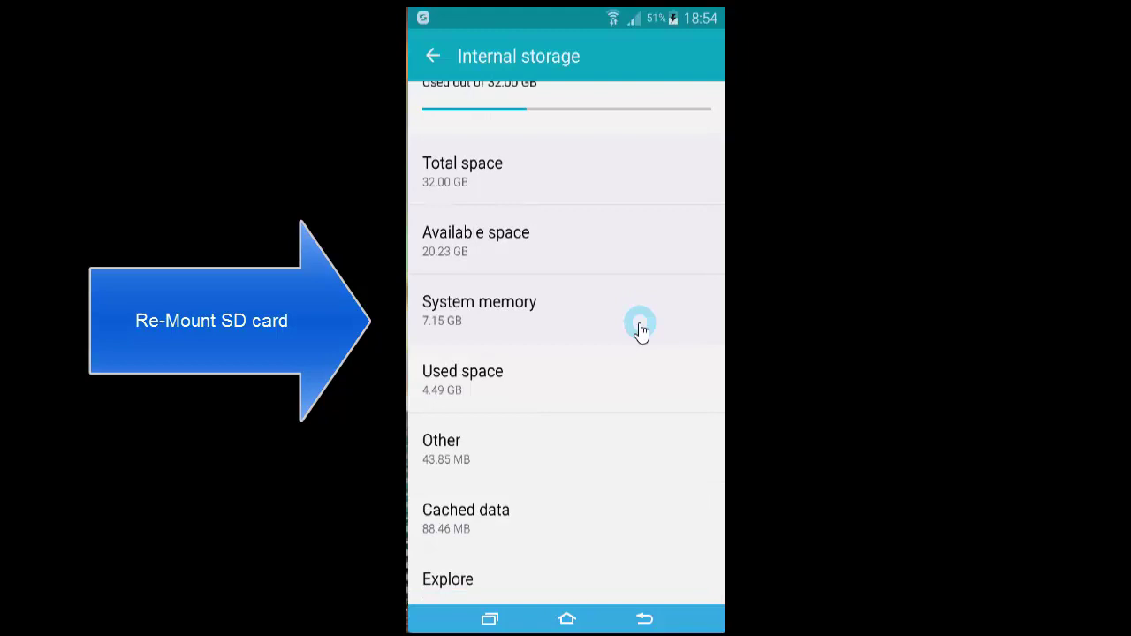
left_click(560, 190)
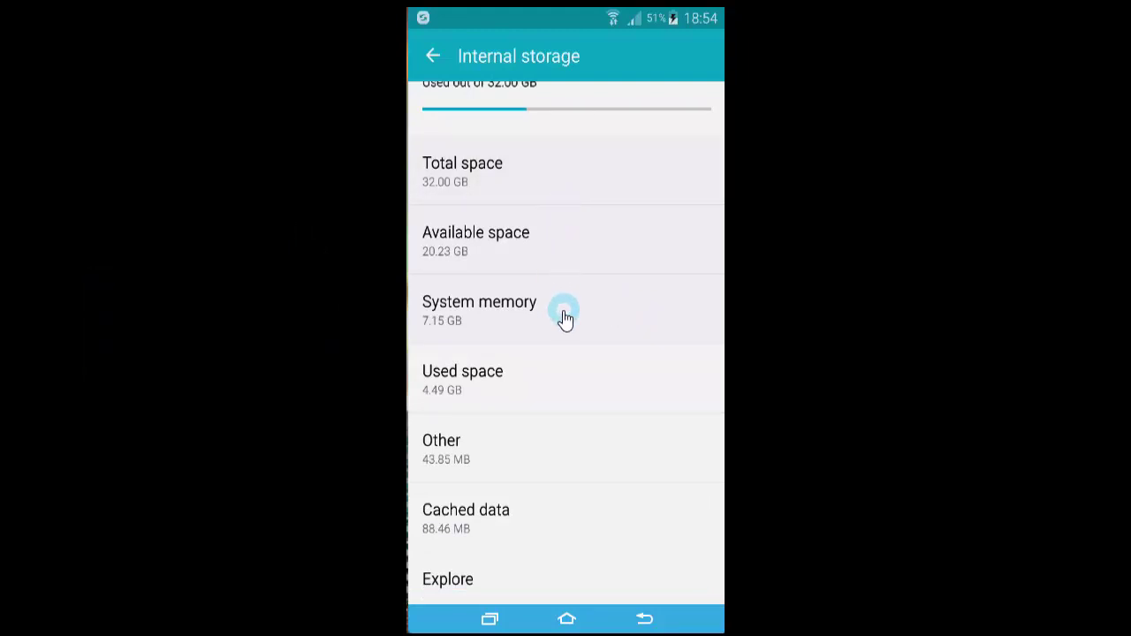
Return home and relaunch Settings from the app drawer, scrolling down to Applications.
left_click(566, 619)
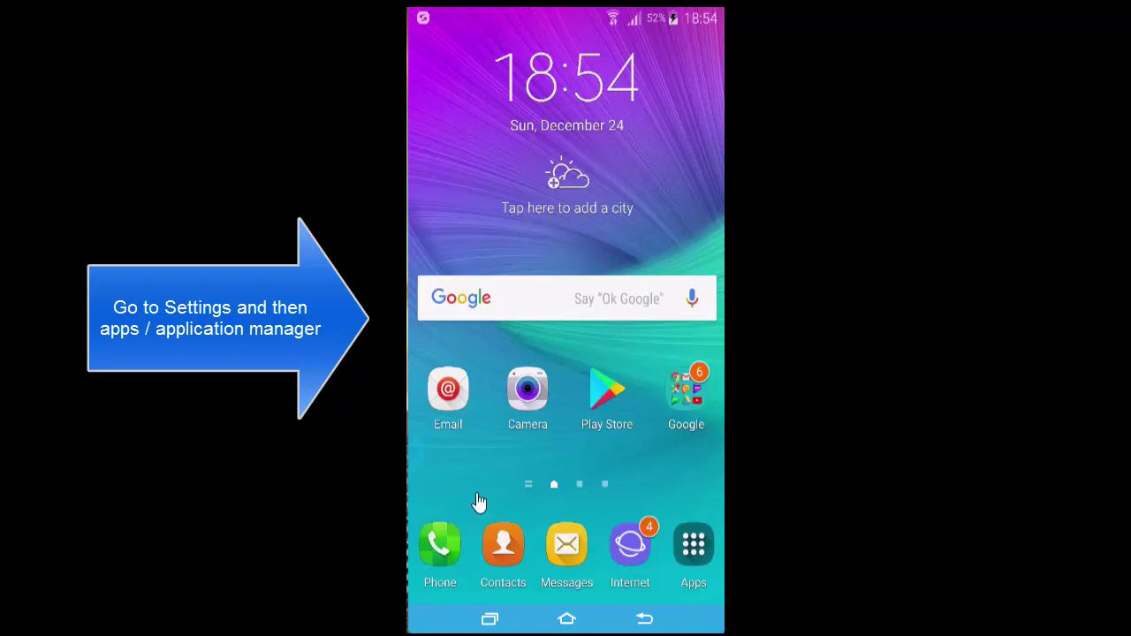
left_click(692, 543)
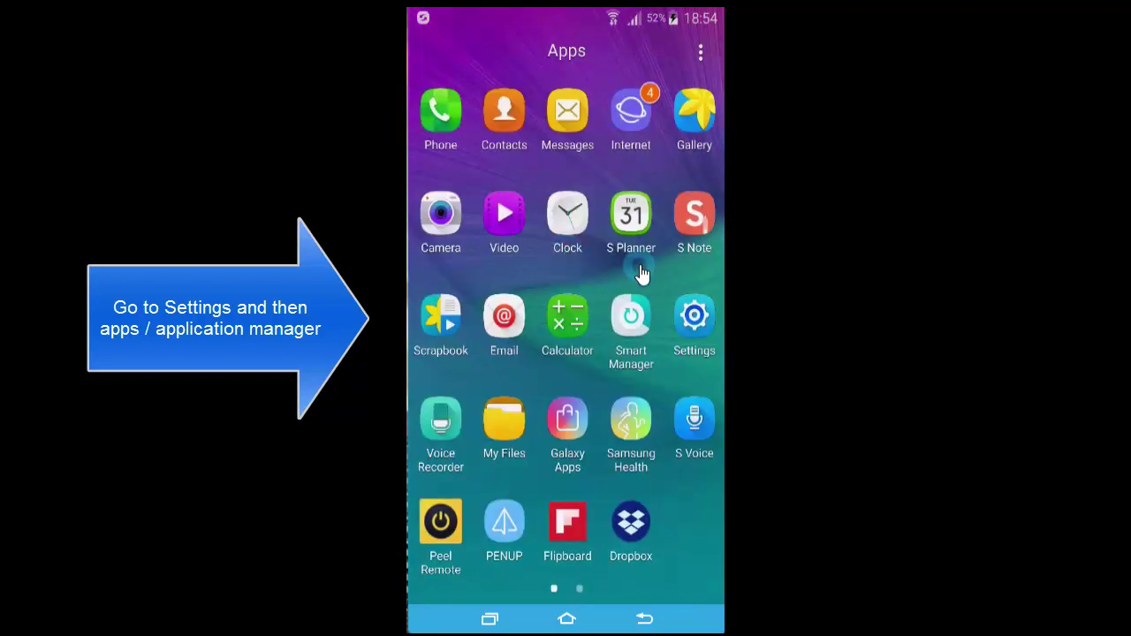
left_click(690, 327)
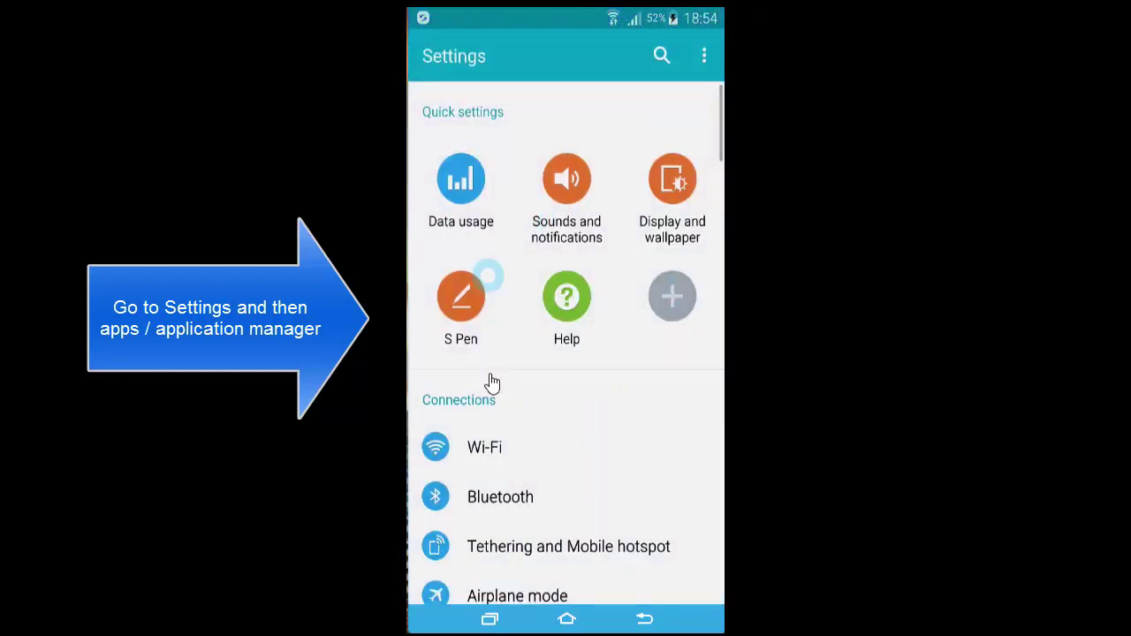
scroll(505, 424, "down", 10)
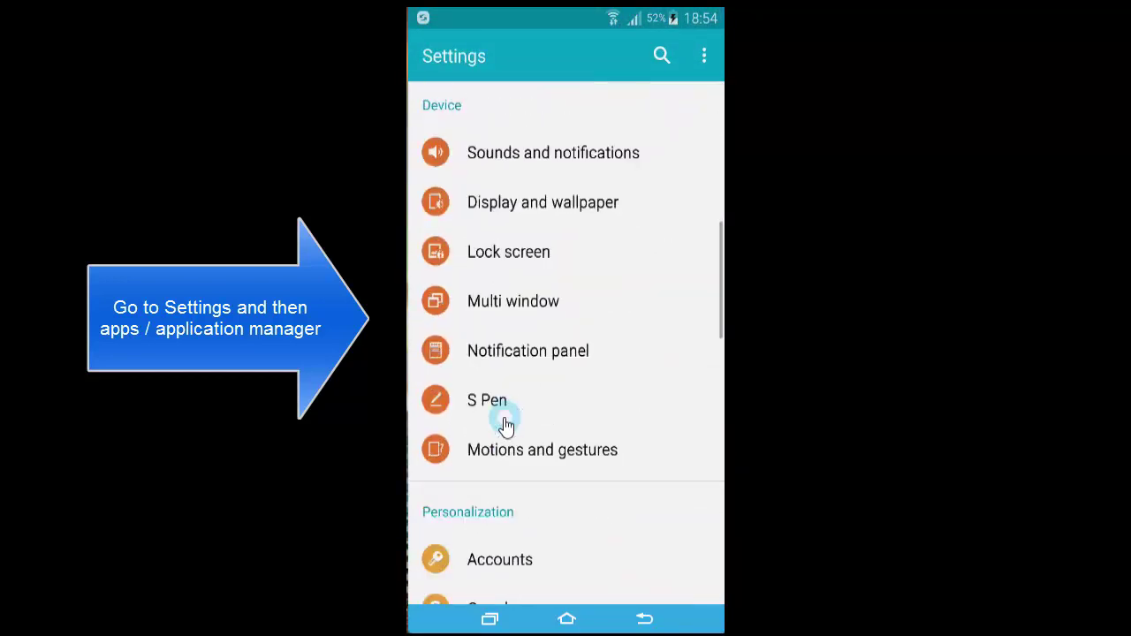
scroll(505, 424, "down", 10)
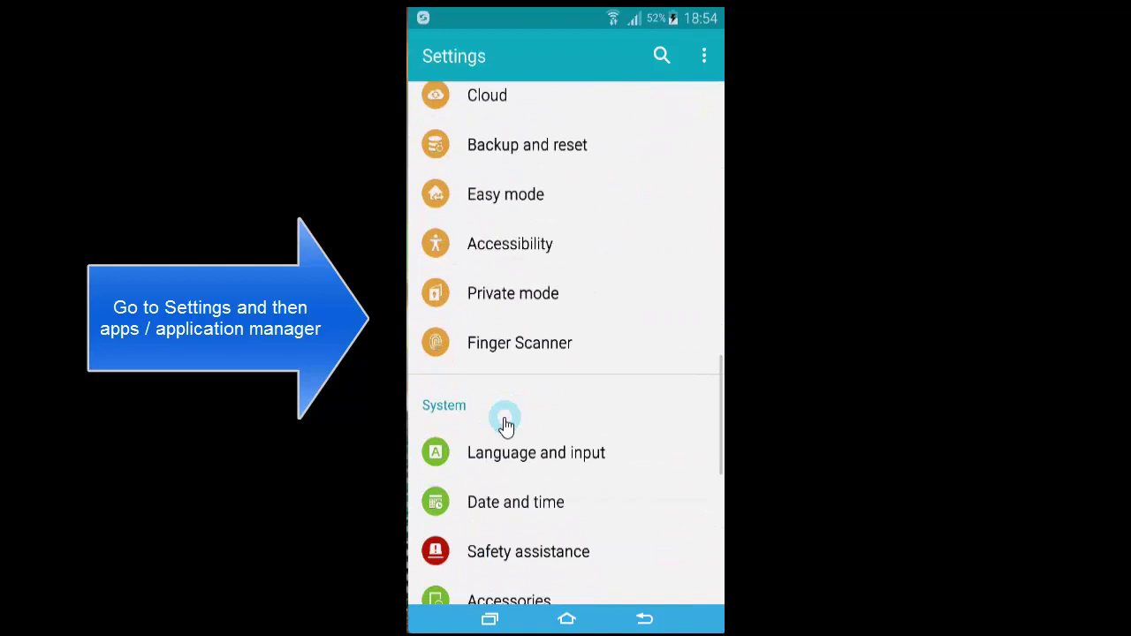
scroll(504, 424, "down", 10)
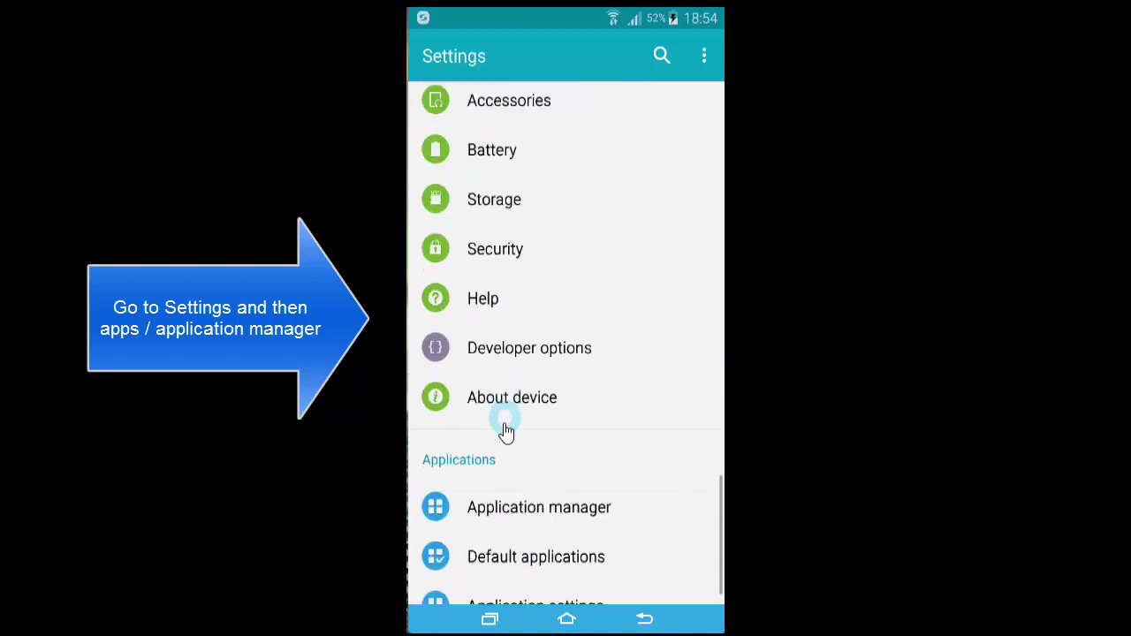
left_click(530, 519)
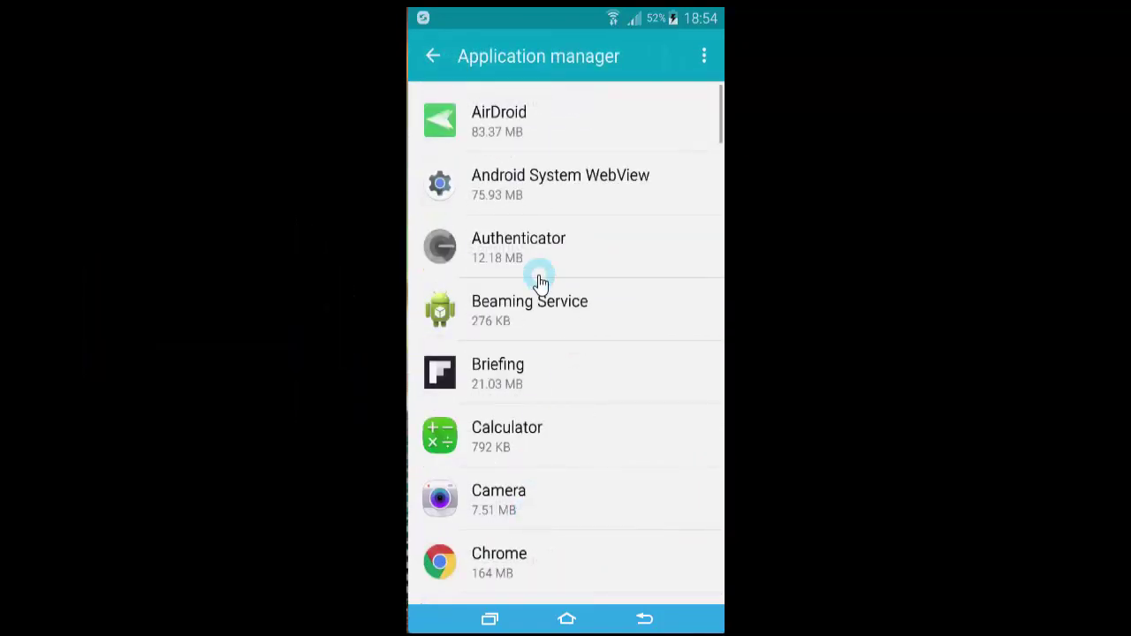
scroll(540, 283, "down", 10)
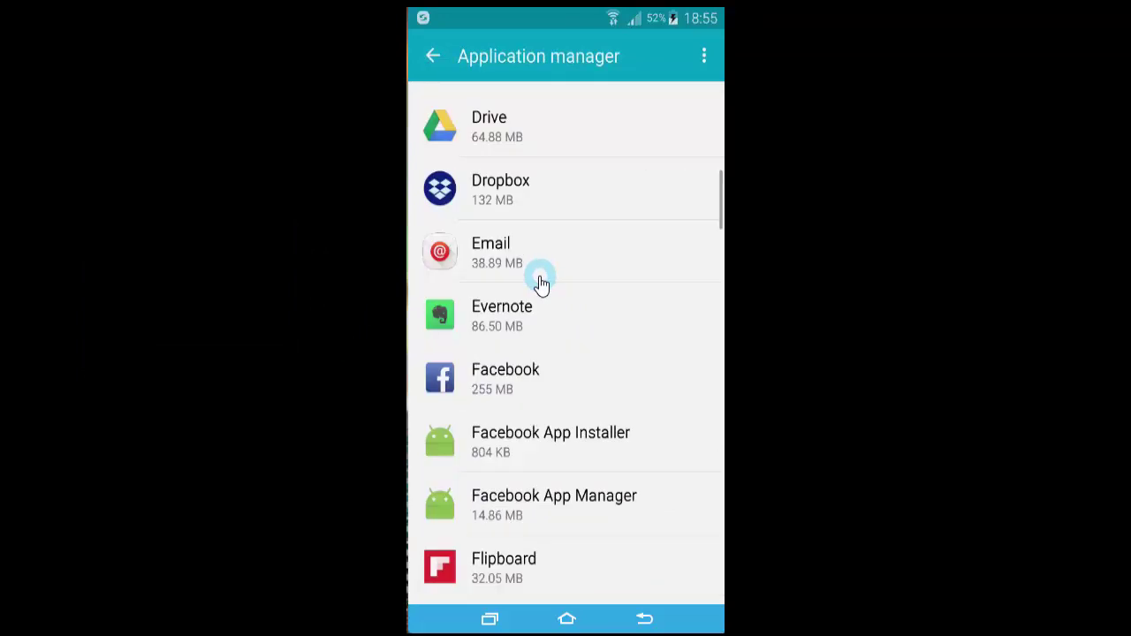
scroll(541, 283, "down", 8)
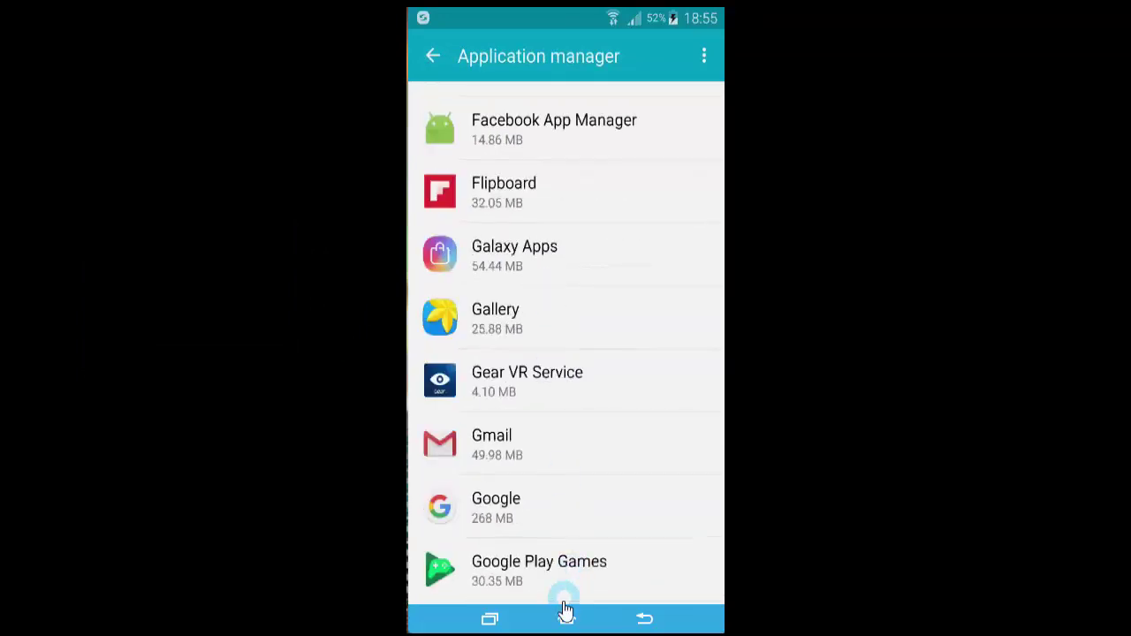
scroll(560, 505, "down", 3)
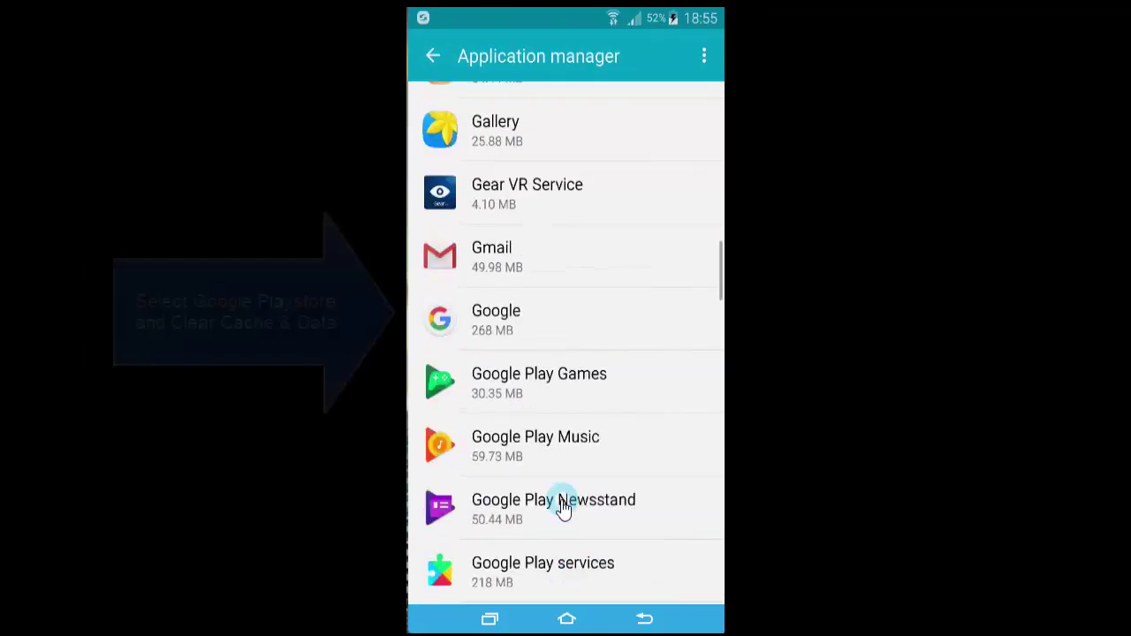
left_click(558, 569)
left_click(433, 56)
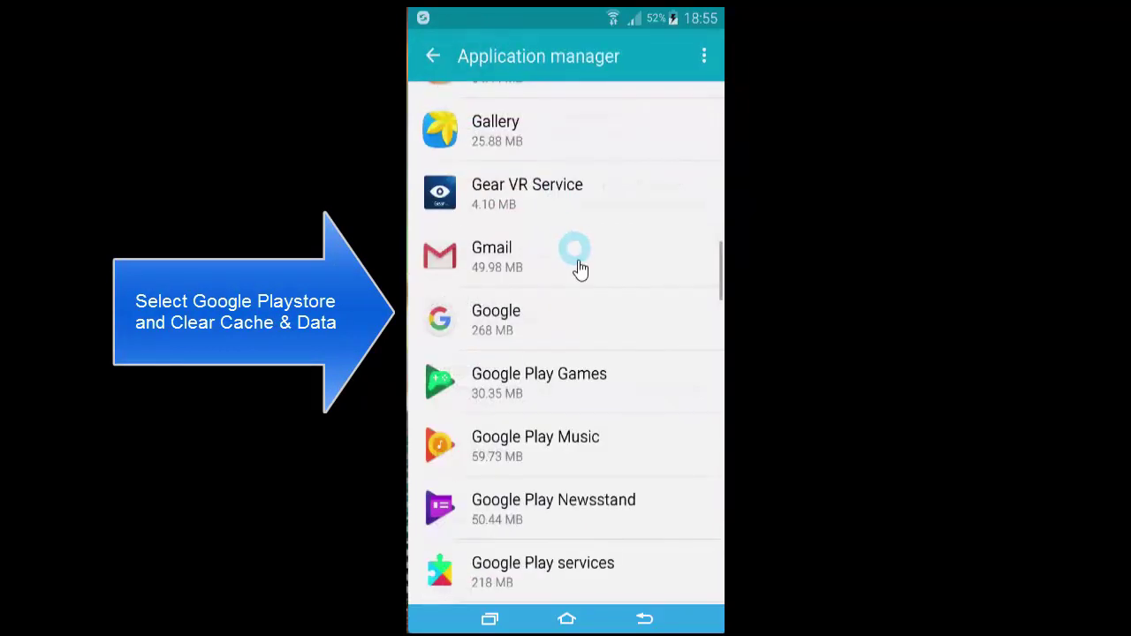
scroll(579, 267, "down", 4)
left_click(566, 450)
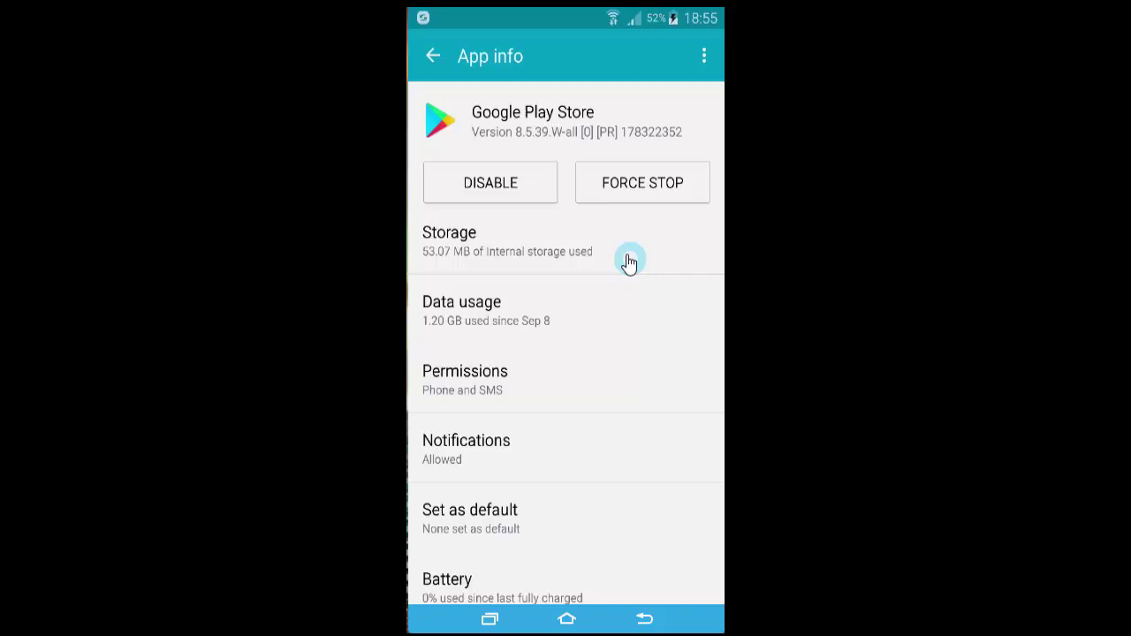
left_click(629, 262)
left_click(652, 389)
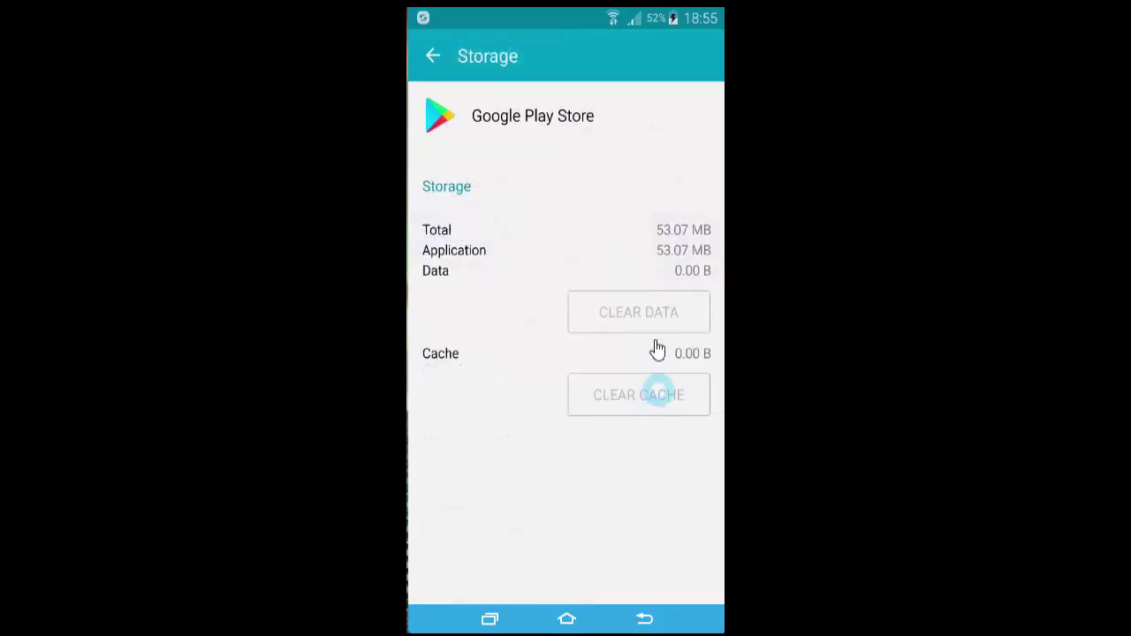
left_click(652, 314)
left_click(421, 70)
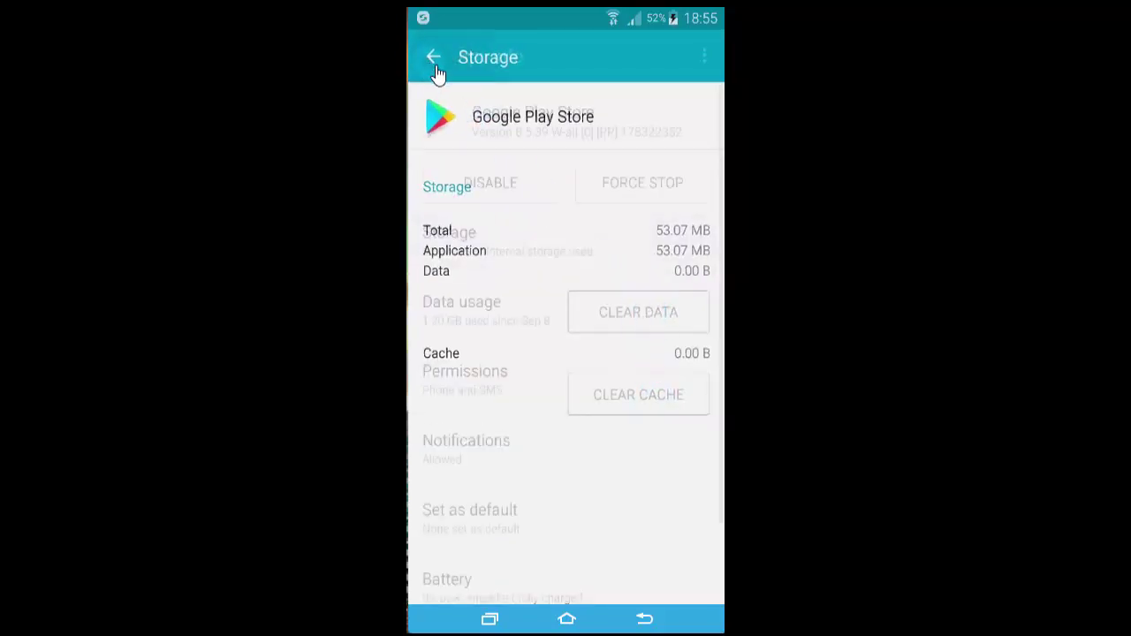
left_click(439, 76)
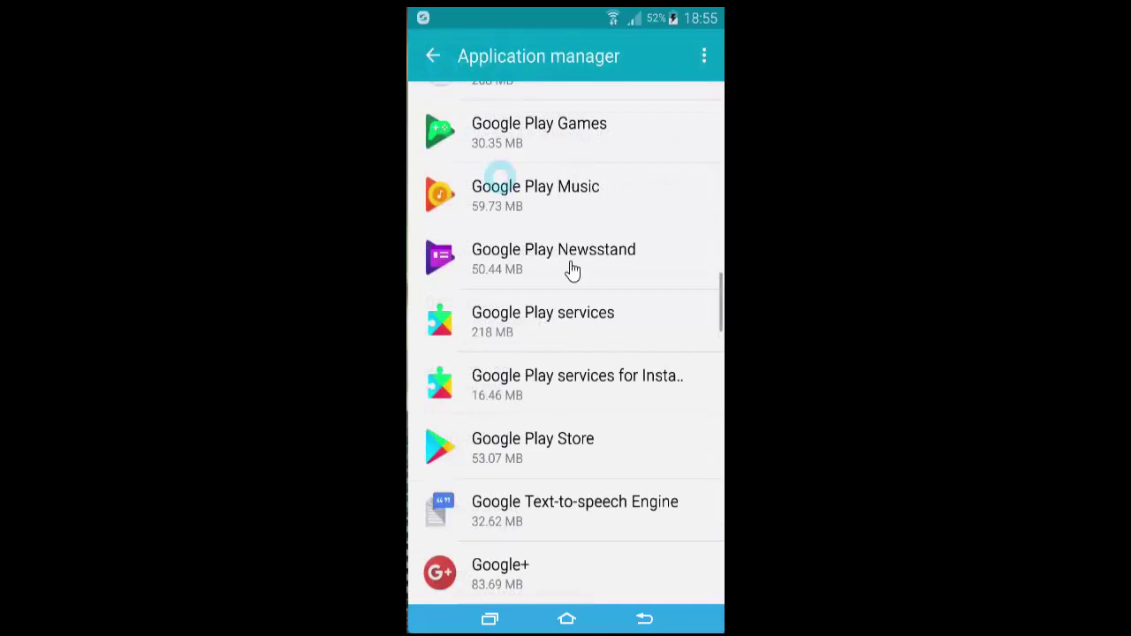
Open Instagram's Storage page and clear its cache and data, confirming DELETE.
scroll(591, 285, "down", 4)
scroll(591, 286, "down", 5)
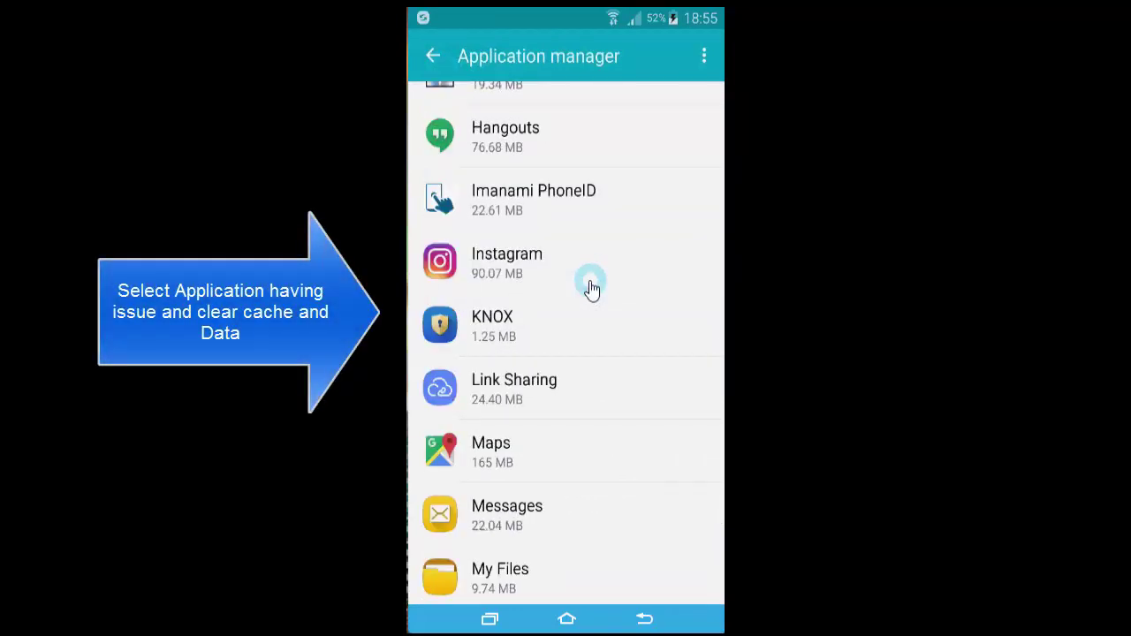
left_click(591, 289)
left_click(575, 266)
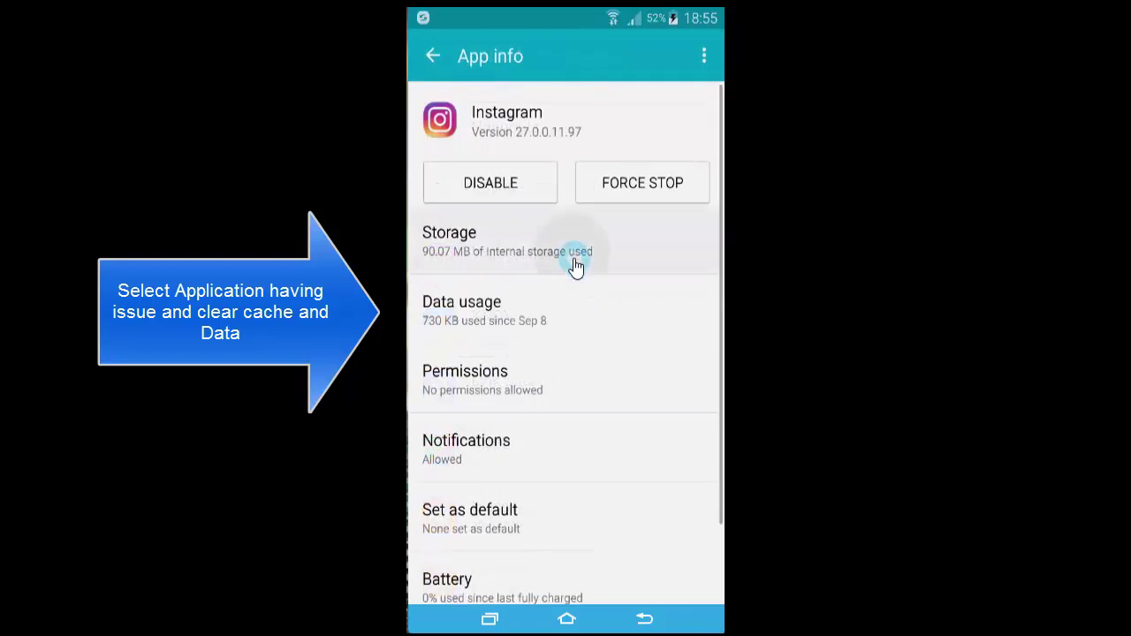
left_click(655, 414)
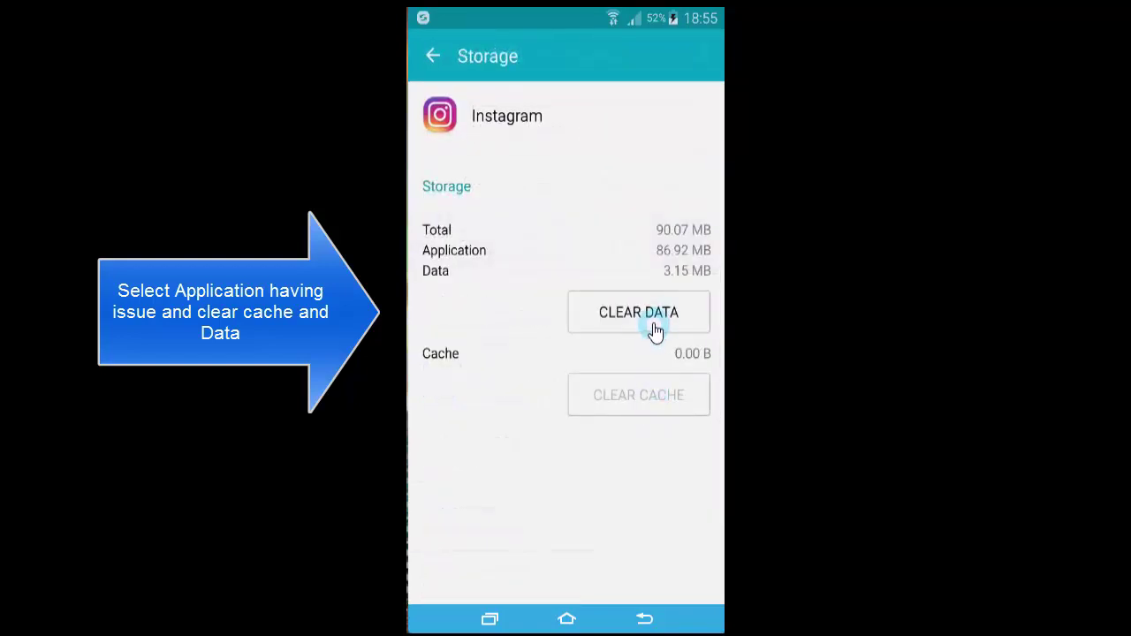
left_click(655, 330)
left_click(644, 382)
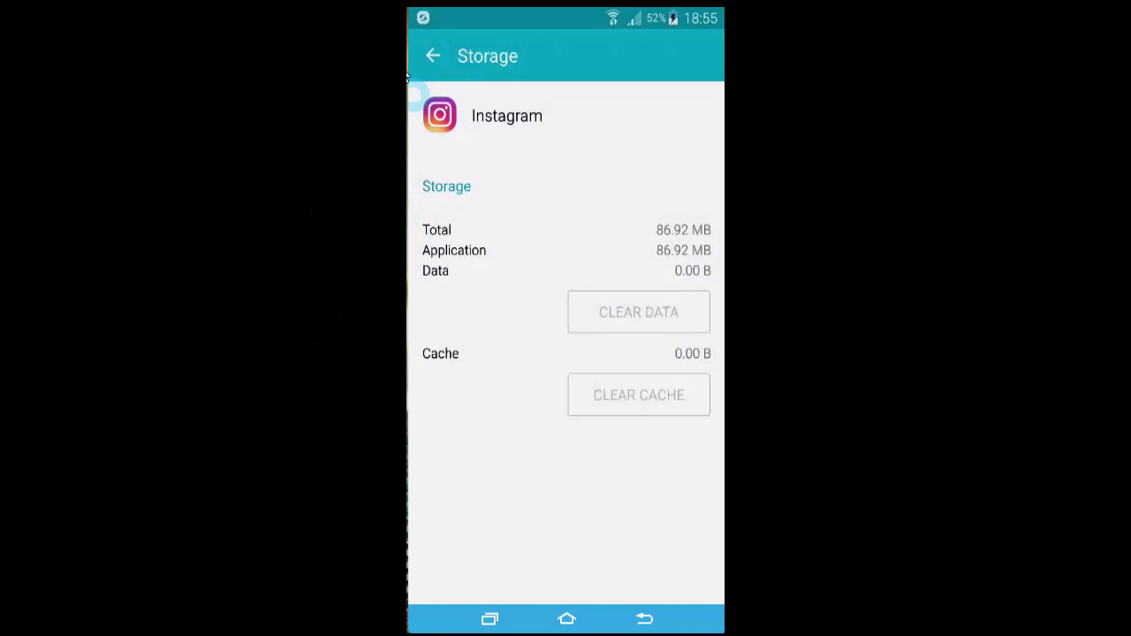
Back out to the installed apps list and return to the home screen.
left_click(431, 60)
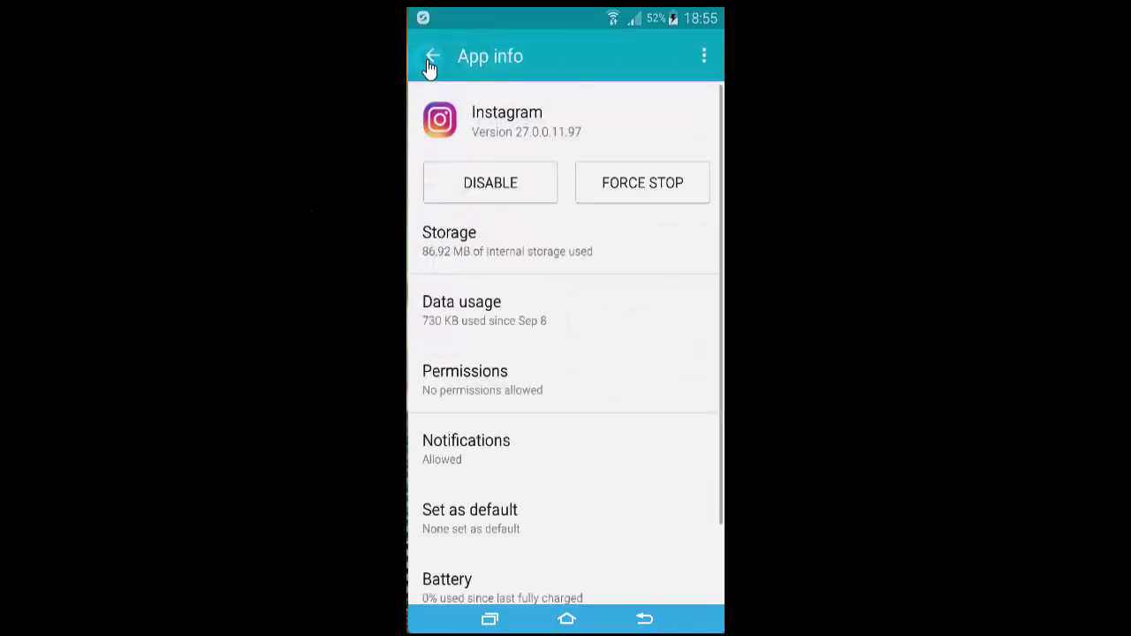
left_click(431, 60)
left_click(567, 615)
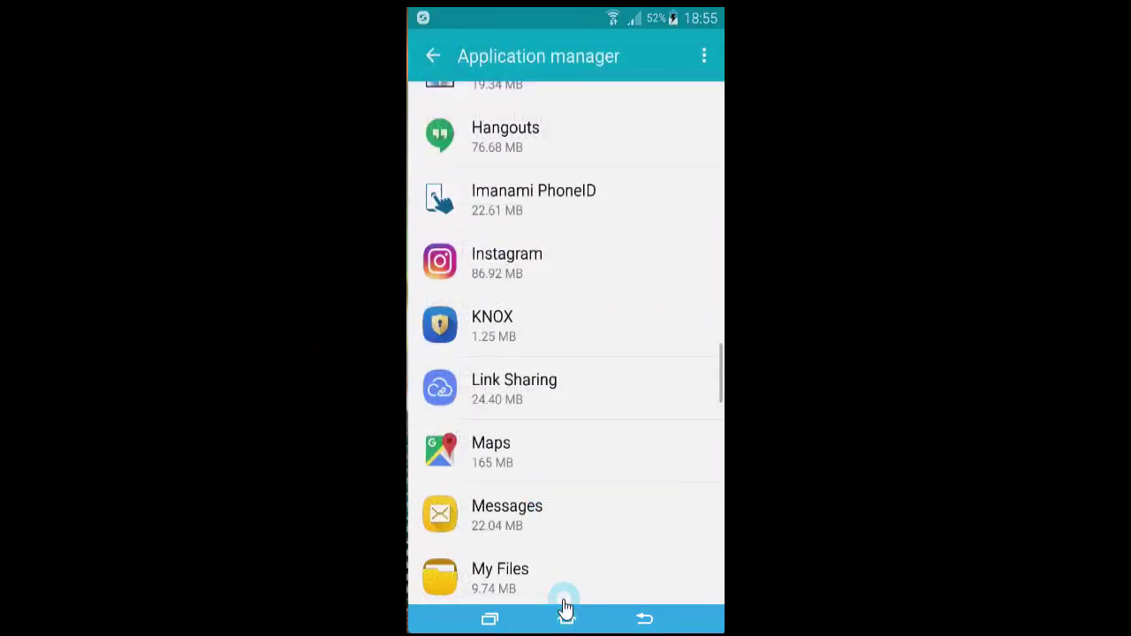